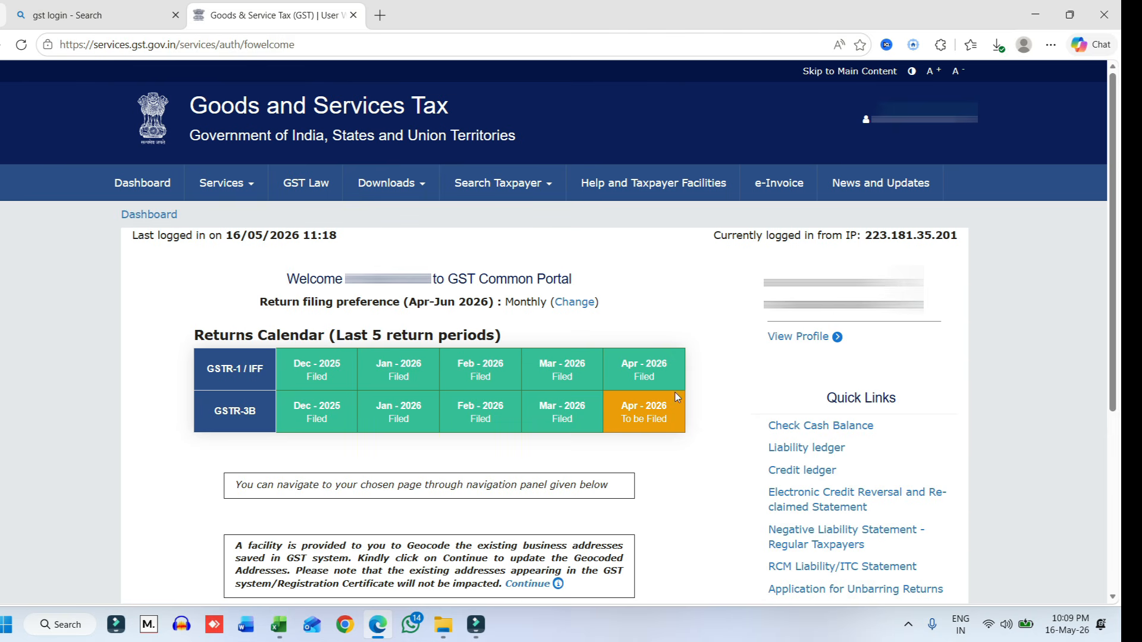
Step: Open the Returns Dashboard and search for the returns of April in Quarter 1 of financial year 2026-27
mouse_move(228, 184)
mouse_move(297, 221)
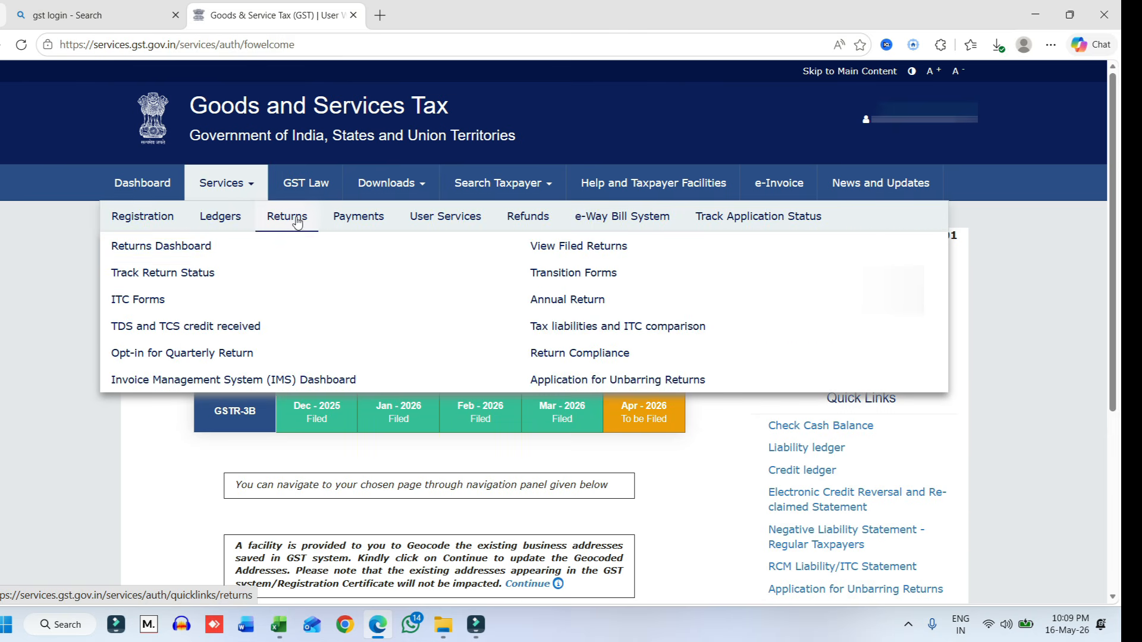
left_click(174, 248)
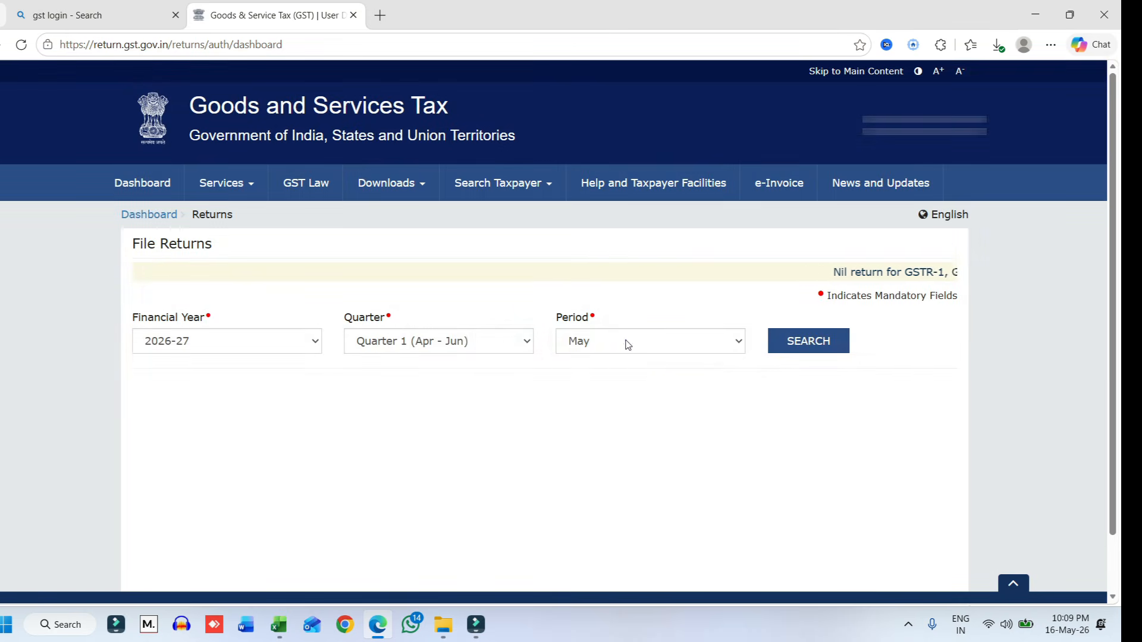
left_click(628, 345)
left_click(597, 364)
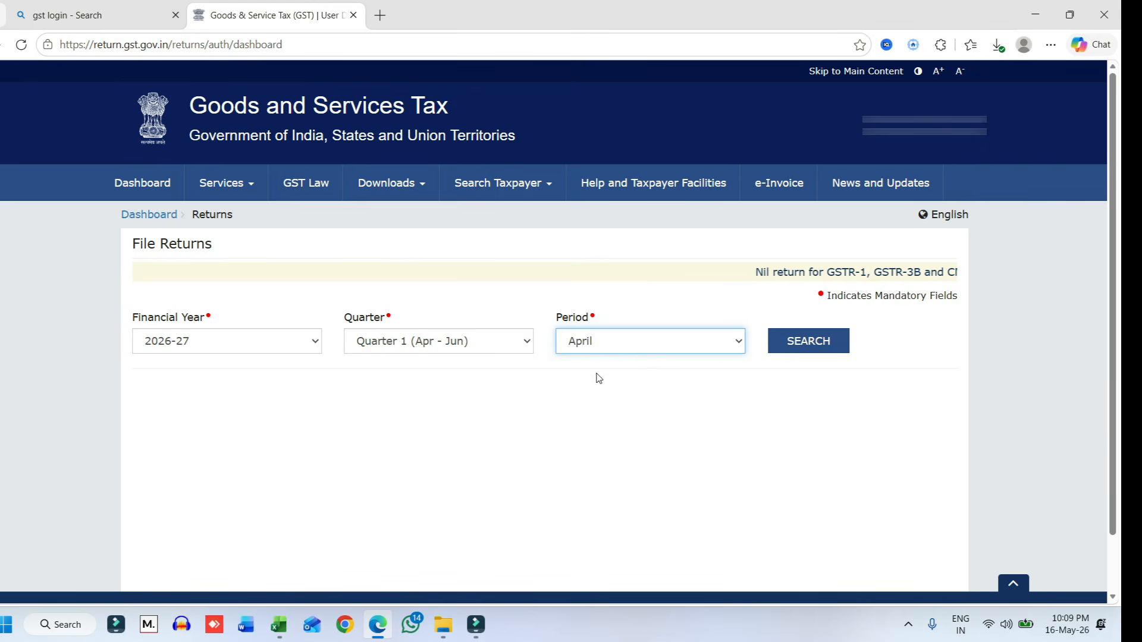
left_click(806, 348)
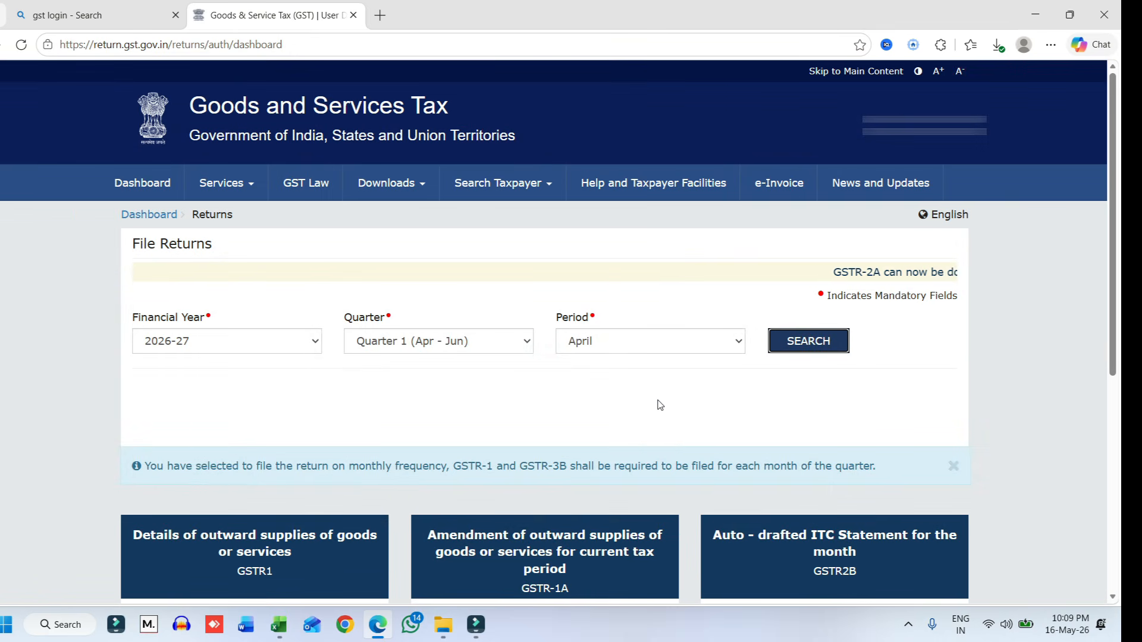
Step: Start preparing the monthly GSTR-3B return online and open table 3.1 for outward and reverse charge inward supplies
scroll(660, 405, "down", 1)
scroll(660, 405, "down", 6)
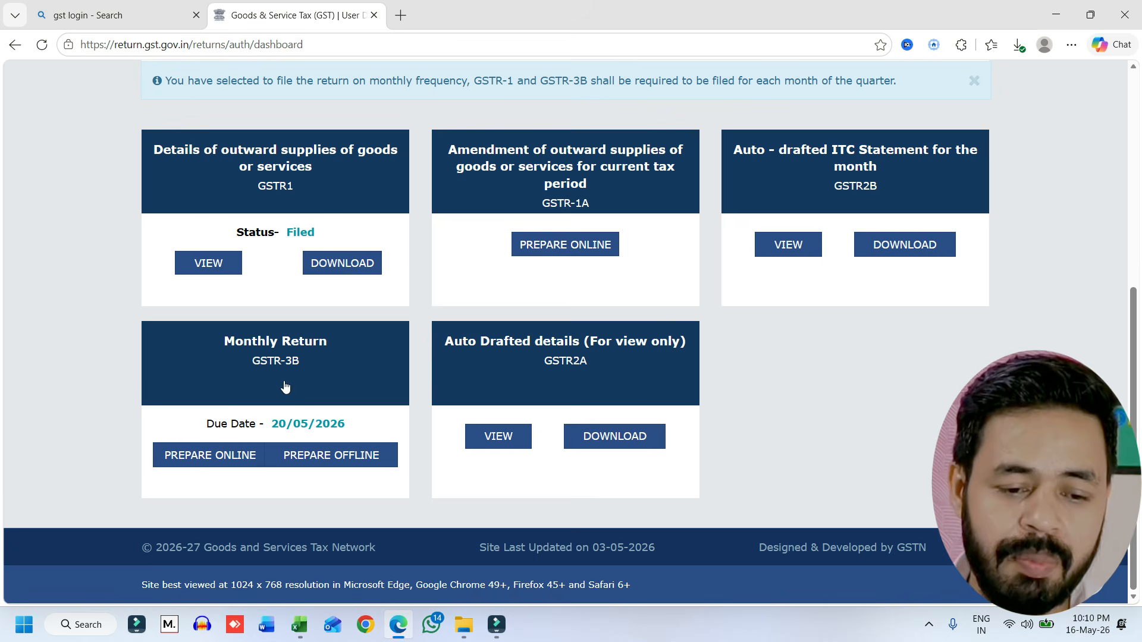
left_click(212, 458)
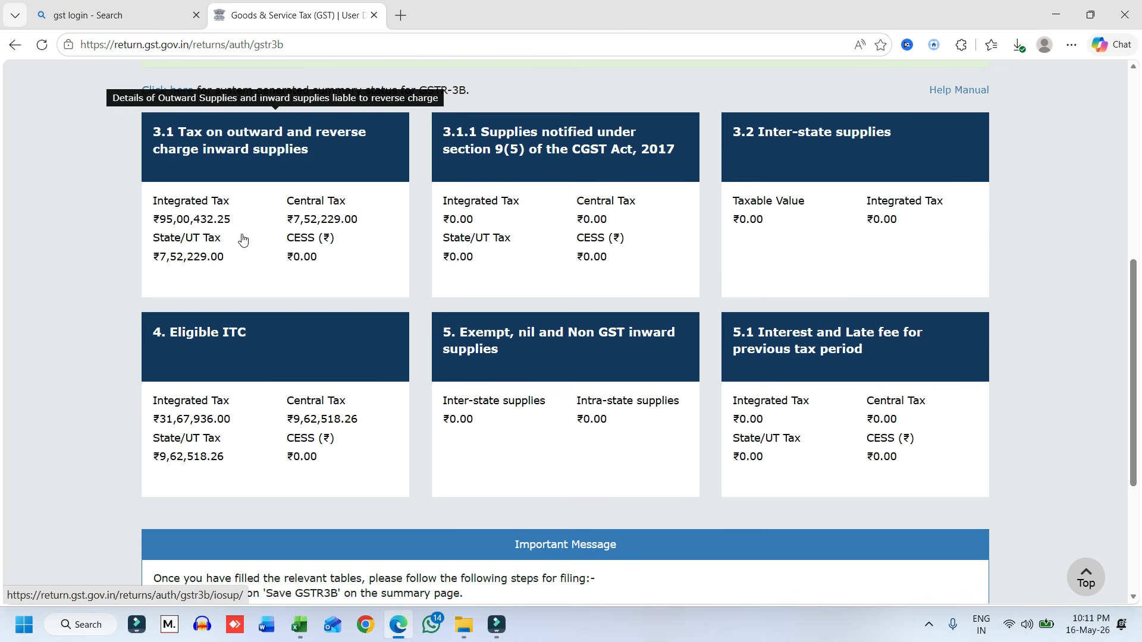
left_click(272, 247)
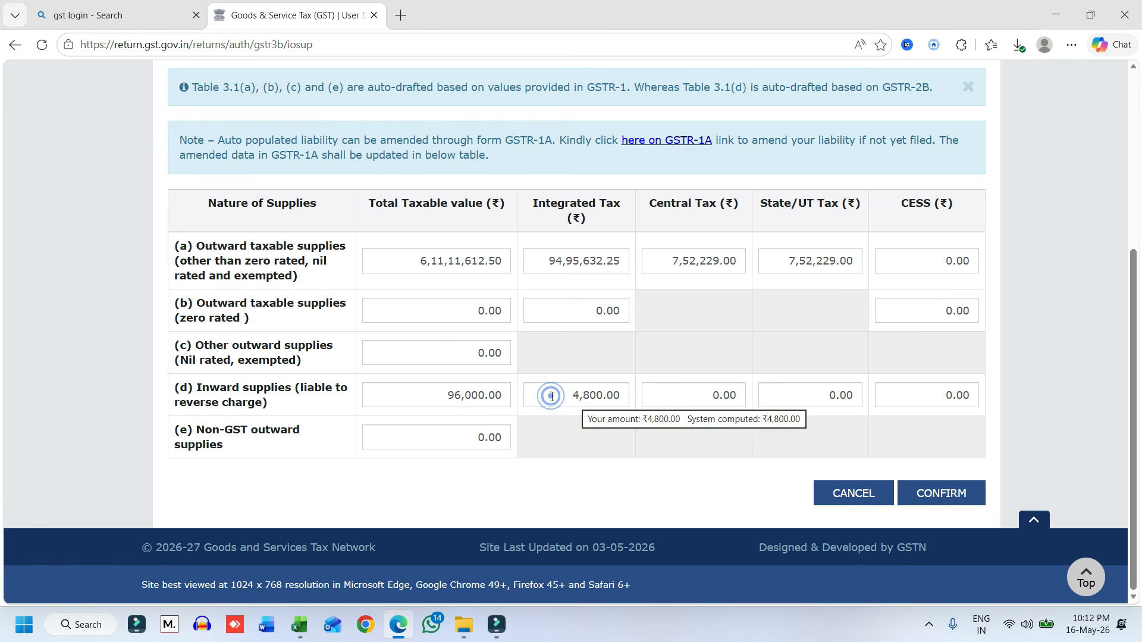
Step: Compare the integrated tax on reverse charge inward supplies with the purchase entries on the RCM sheet in Excel
left_click_drag(551, 395, 622, 397)
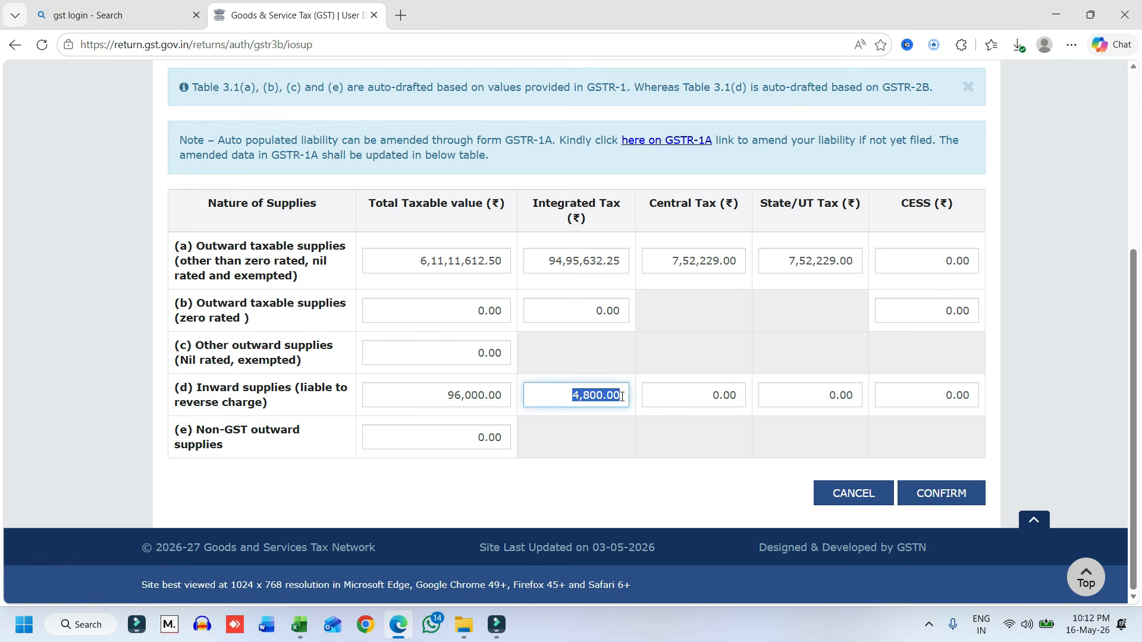
left_click(589, 419)
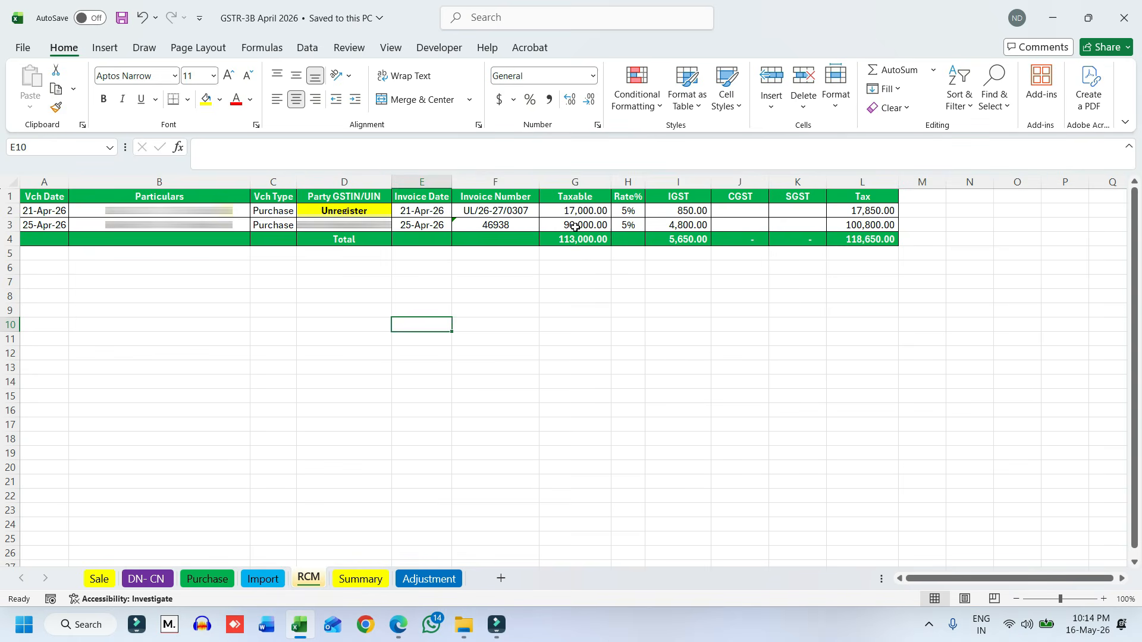
left_click_drag(576, 226, 700, 224)
left_click(622, 279)
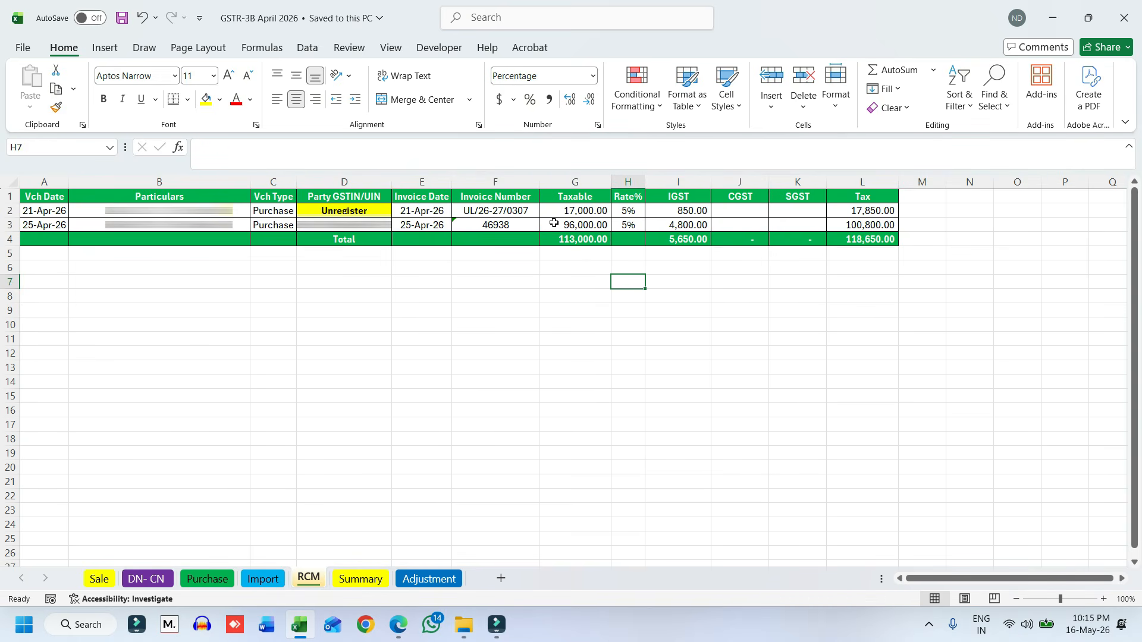
left_click(507, 294)
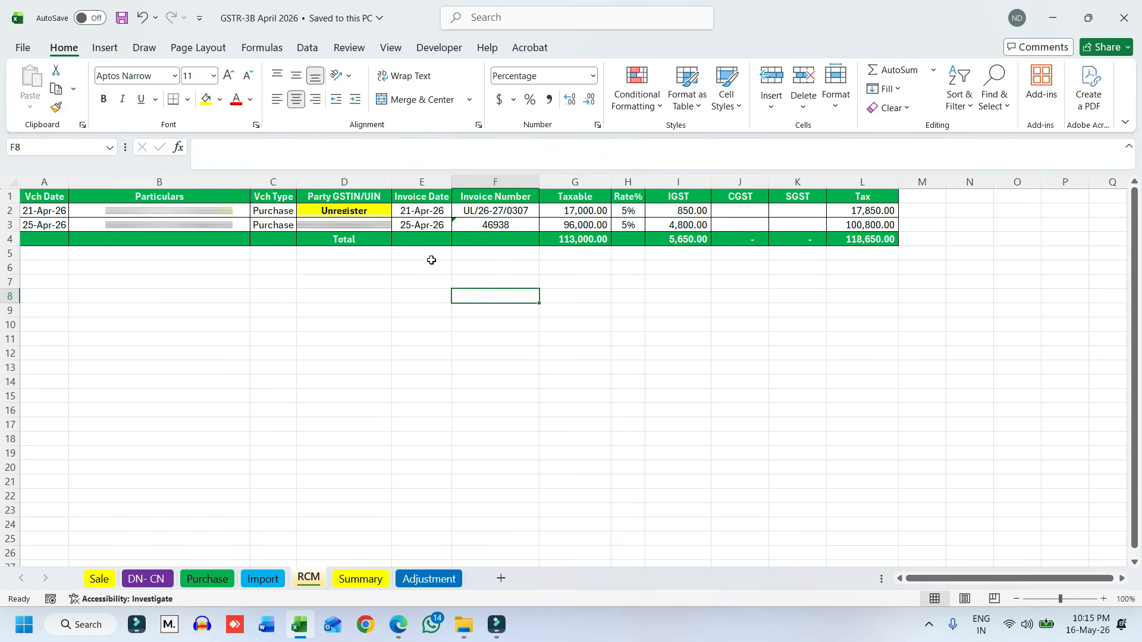
left_click_drag(351, 228, 667, 221)
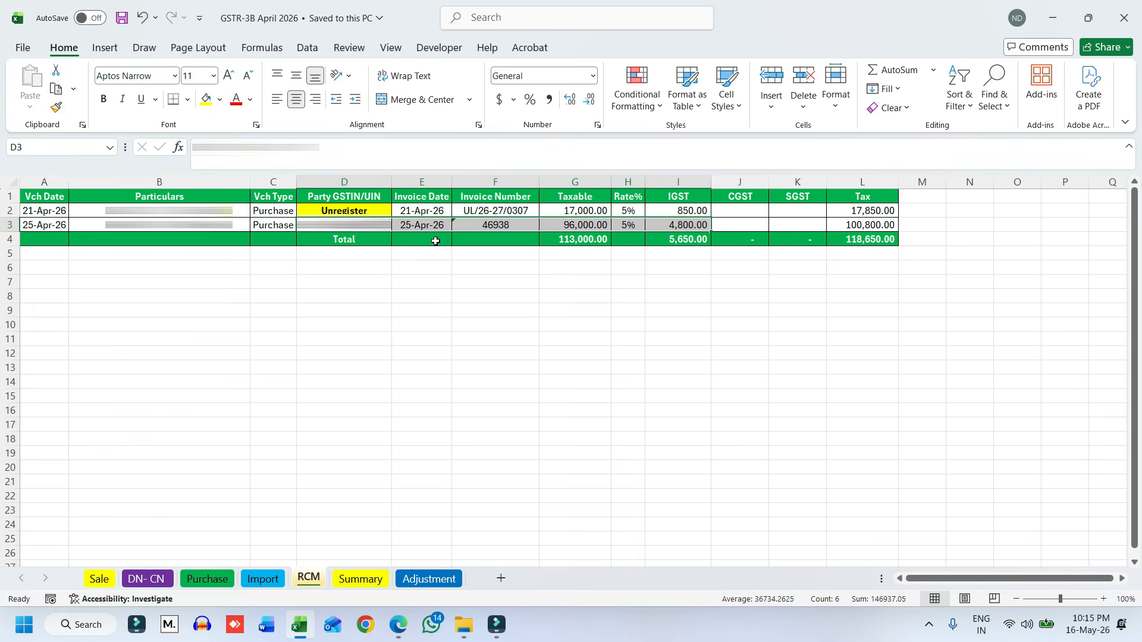
left_click_drag(361, 210, 684, 214)
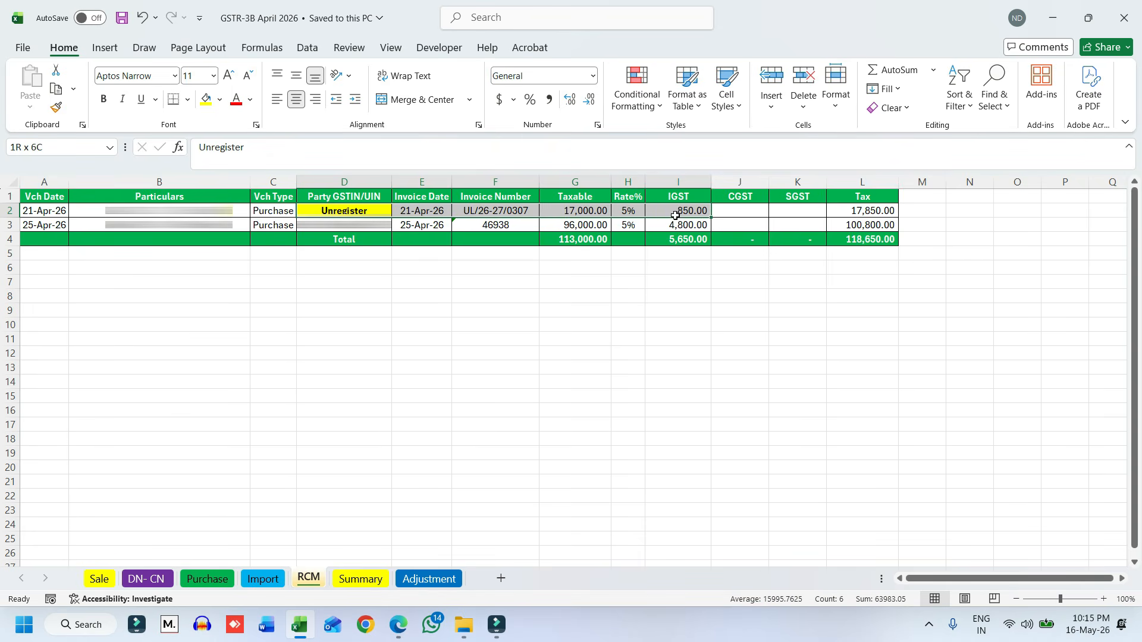
left_click(542, 282)
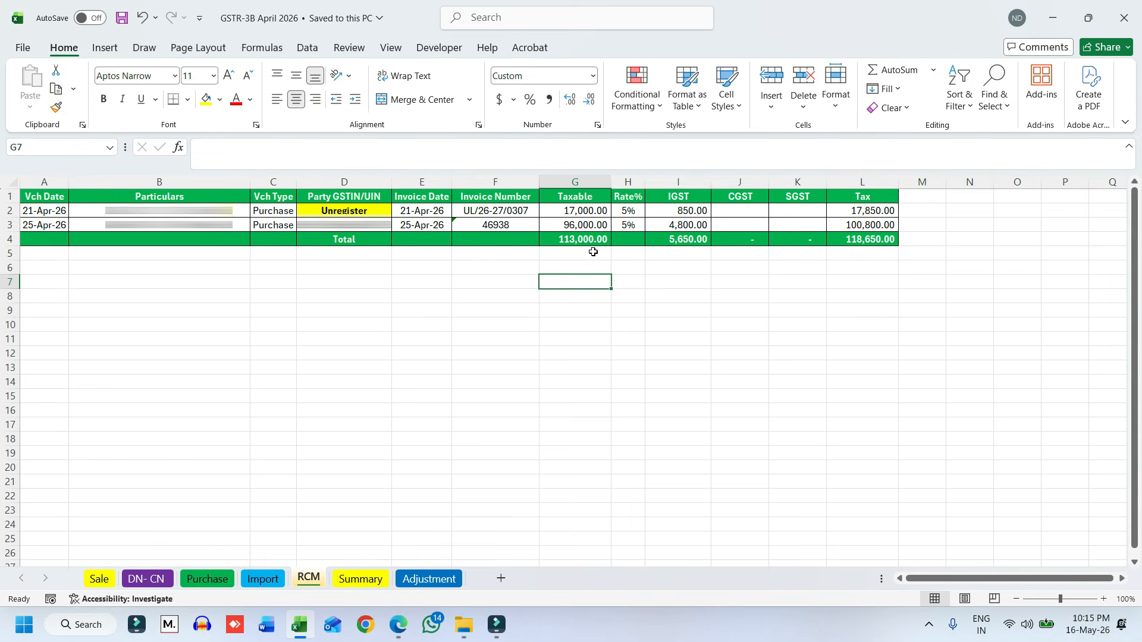
Step: Back on the GST portal, set reverse charge inward supplies to 1,13,000.00 taxable value and 5,650.00 integrated tax, and confirm table 3.1
key("alt+Tab")
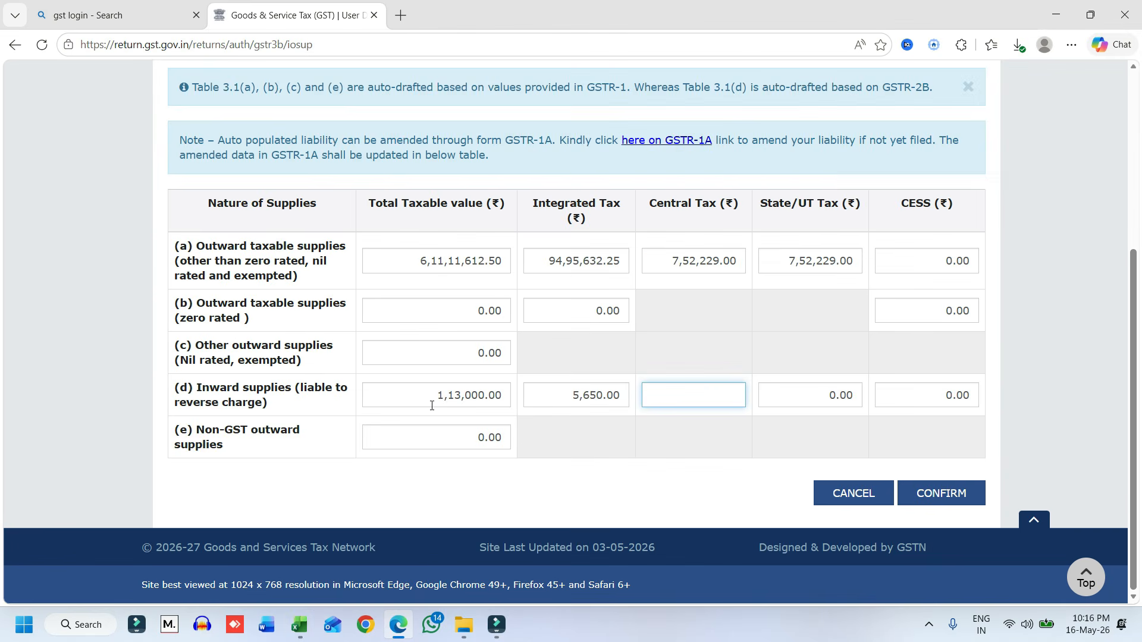
mouse_move(470, 405)
mouse_move(592, 408)
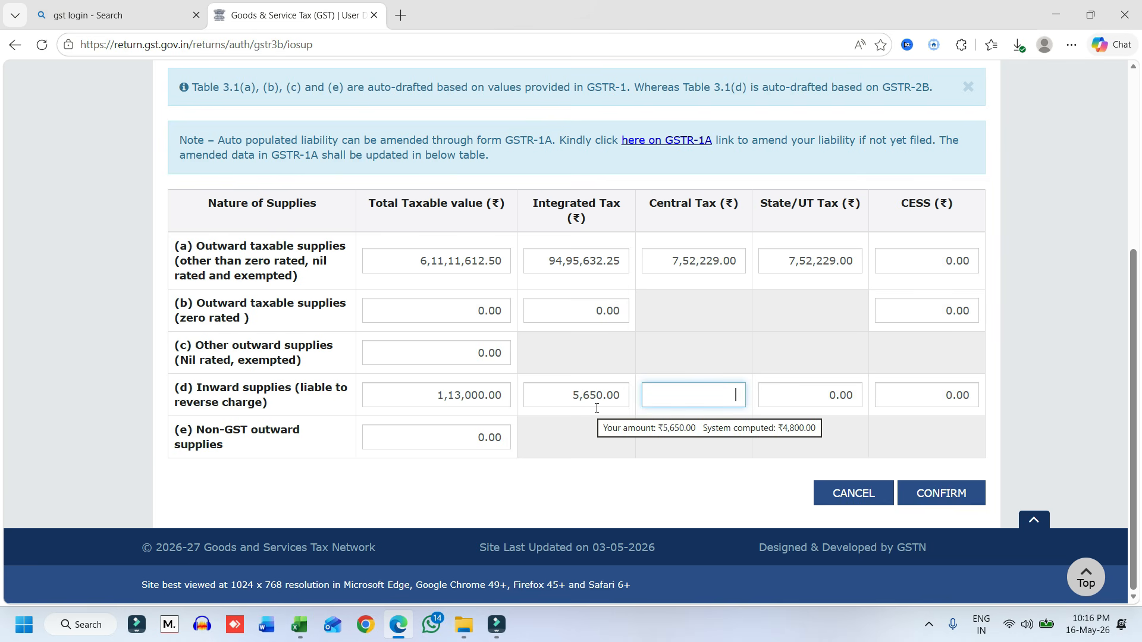
left_click(938, 499)
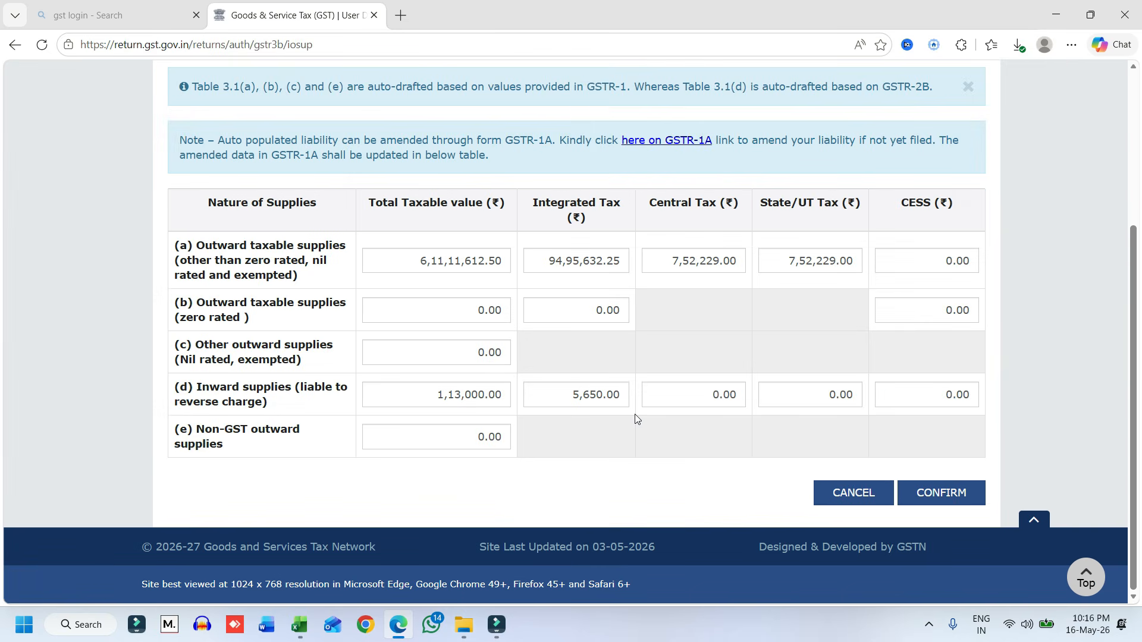
left_click(855, 491)
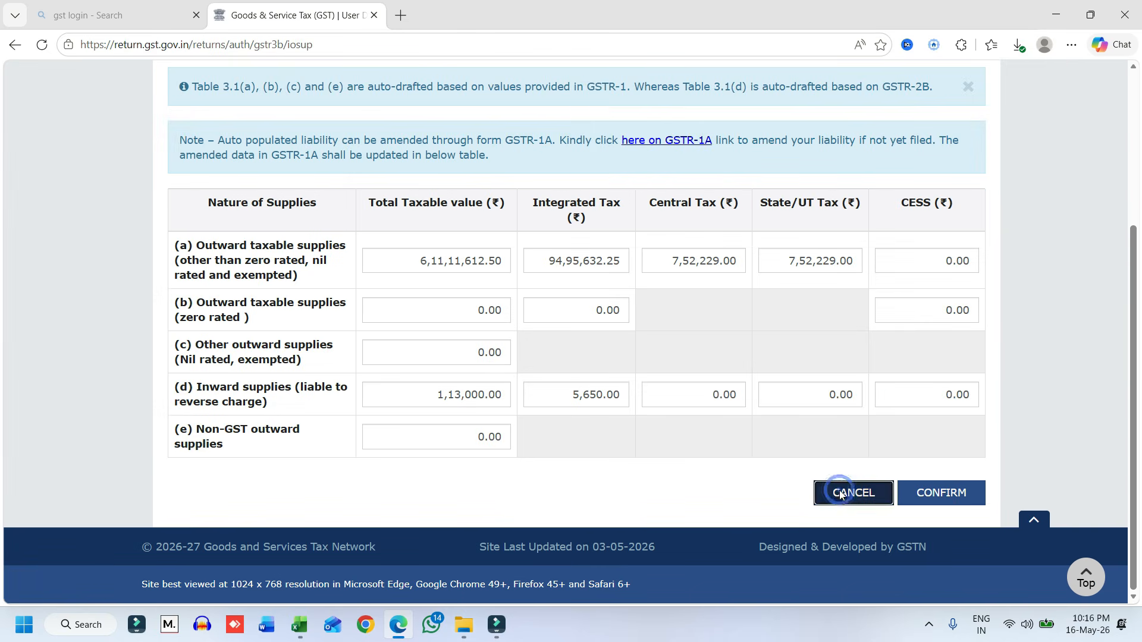
Step: Review the section 9(5) supplies in table 3.1.1 and return to the GSTR-3B summary without changes
scroll(540, 445, "down", 5)
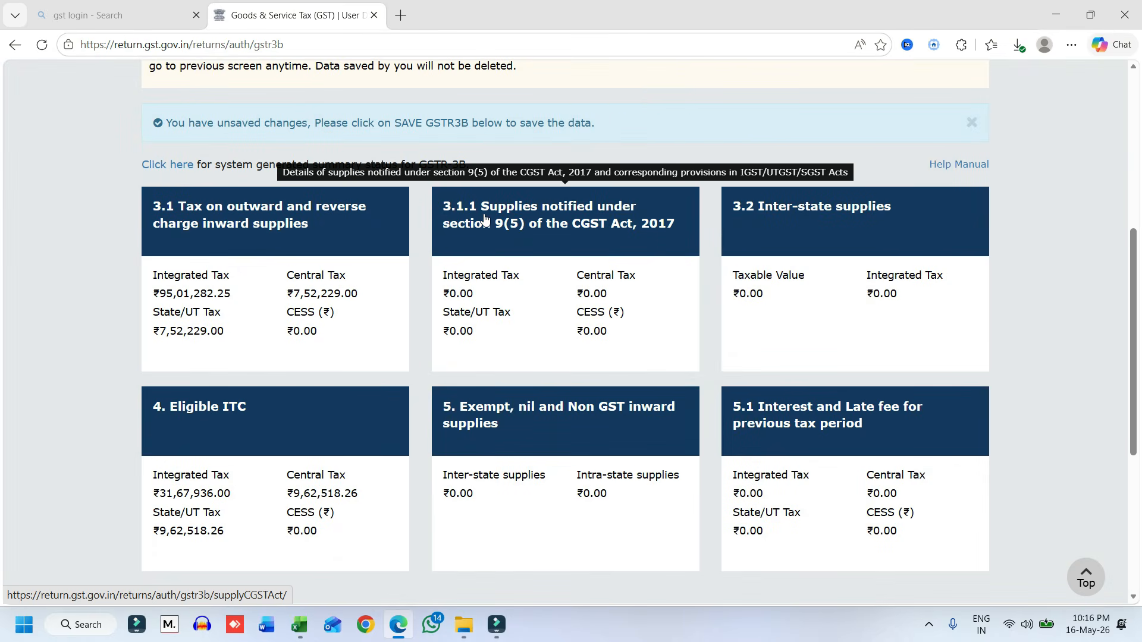
left_click(523, 309)
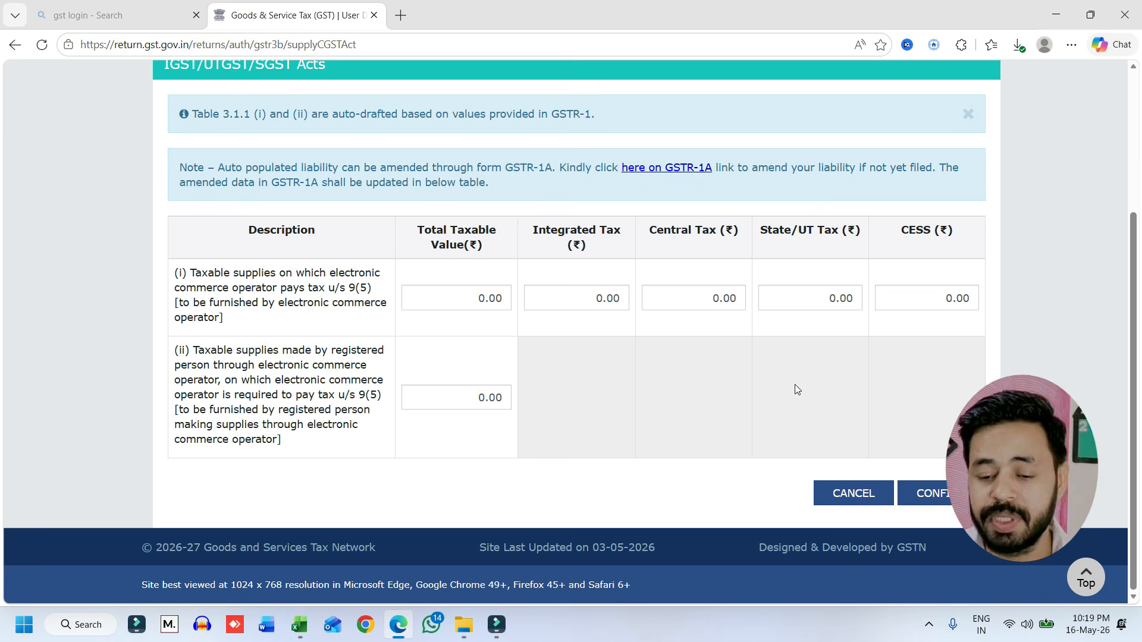
left_click(844, 494)
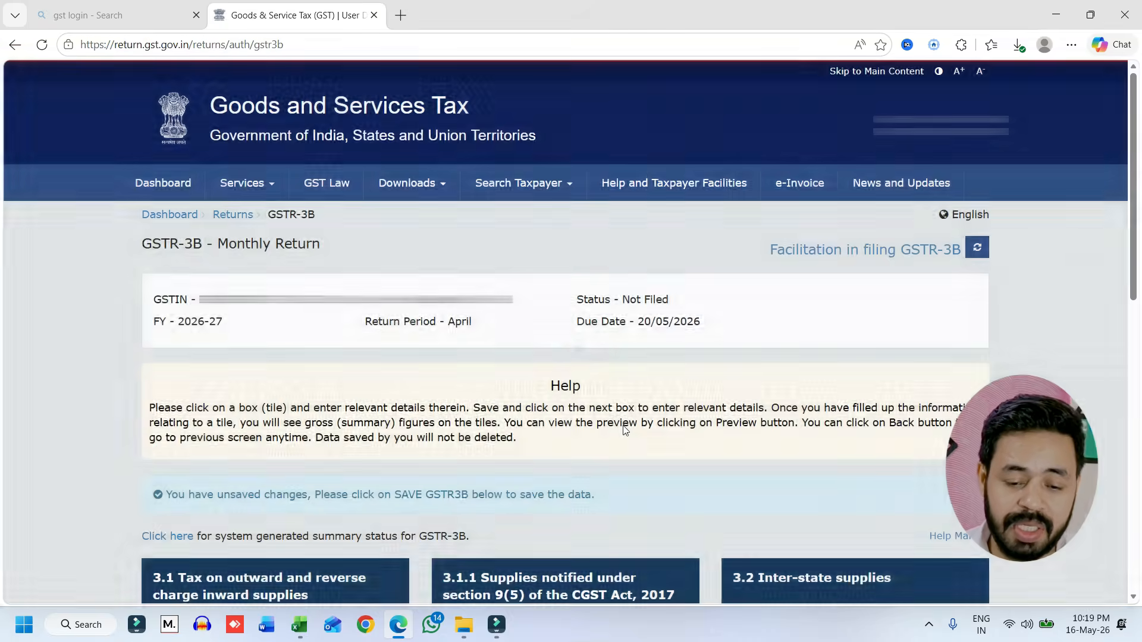
Step: Review table 3.2 inter-state supplies to unregistered persons, composition taxable persons and UIN holders, and leave without changes
scroll(625, 430, "down", 5)
left_click(815, 392)
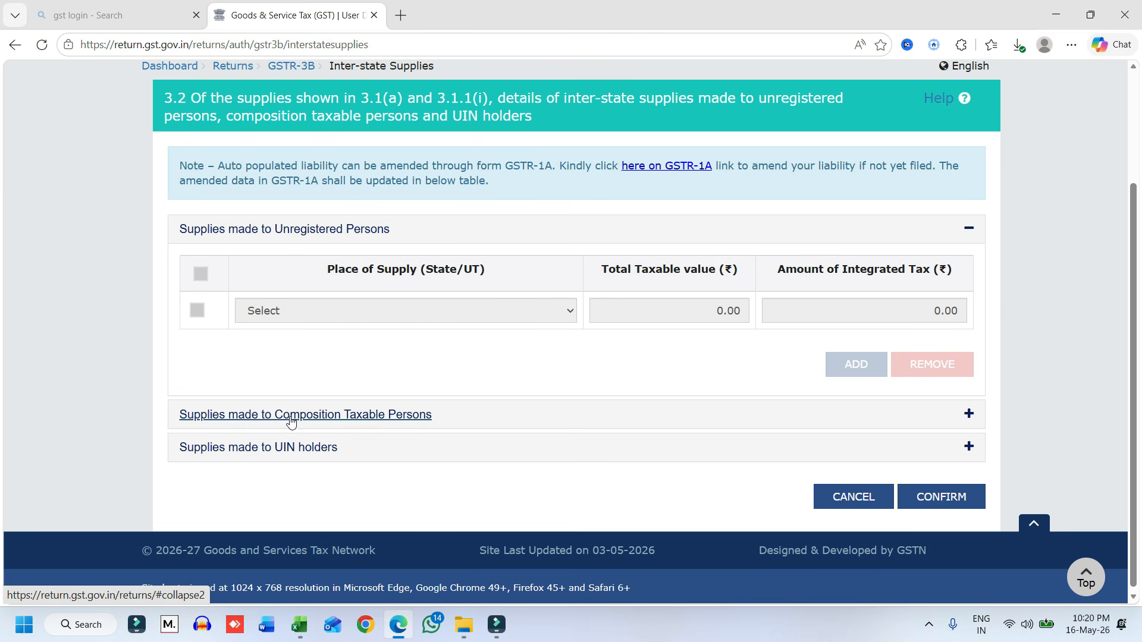
left_click(370, 418)
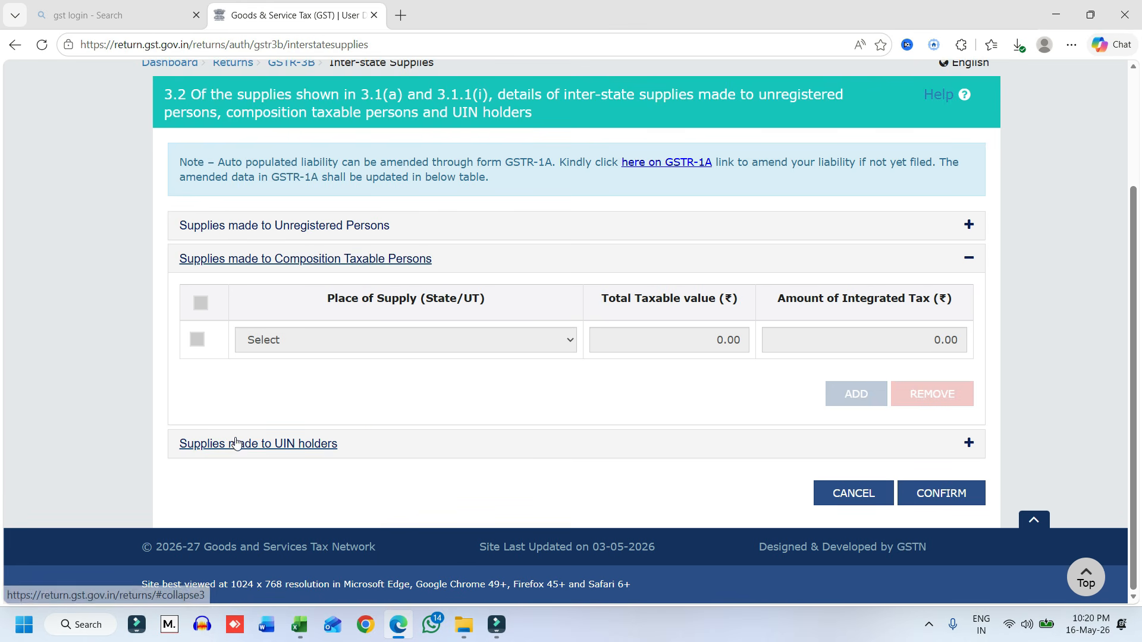
left_click(316, 452)
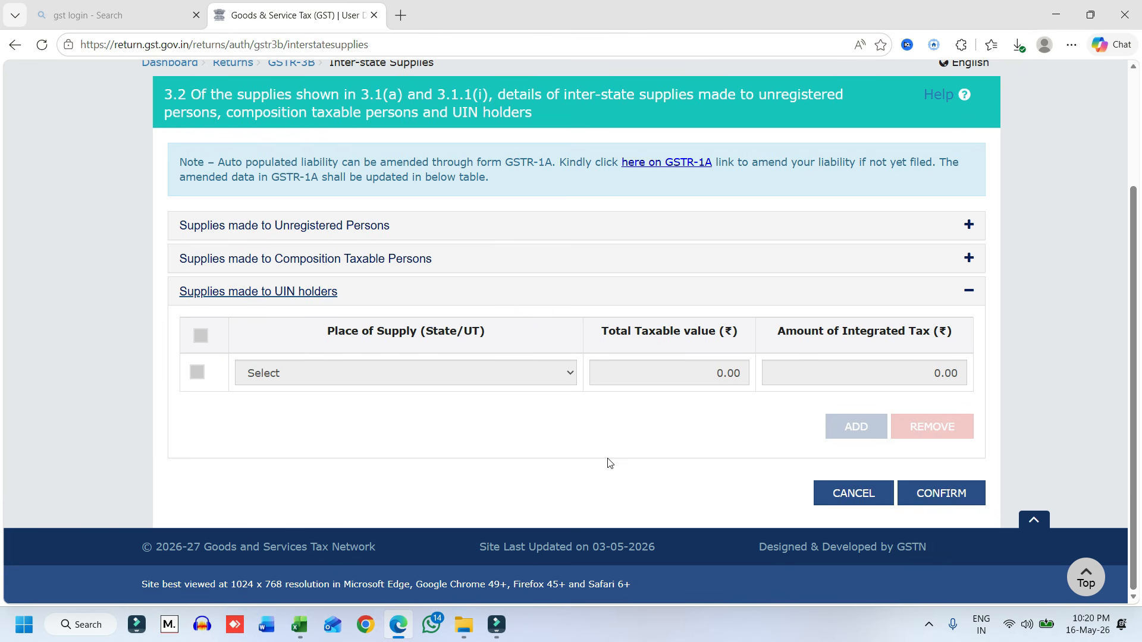
left_click(847, 502)
Step: Open table 4, Eligible ITC, from the GSTR-3B summary
scroll(441, 430, "down", 8)
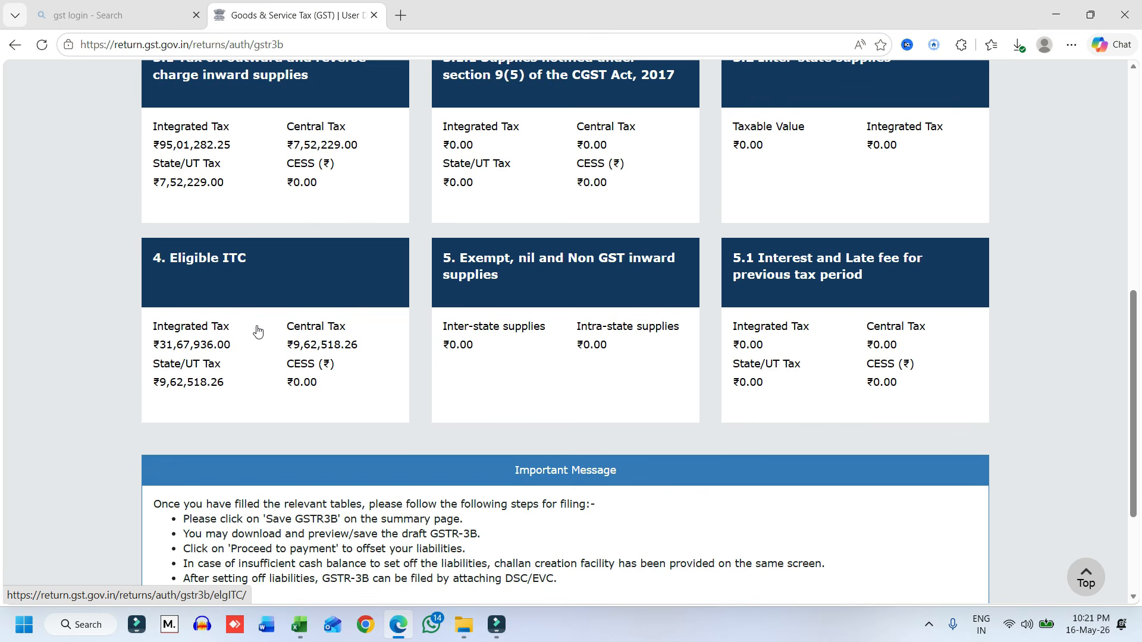
left_click(246, 366)
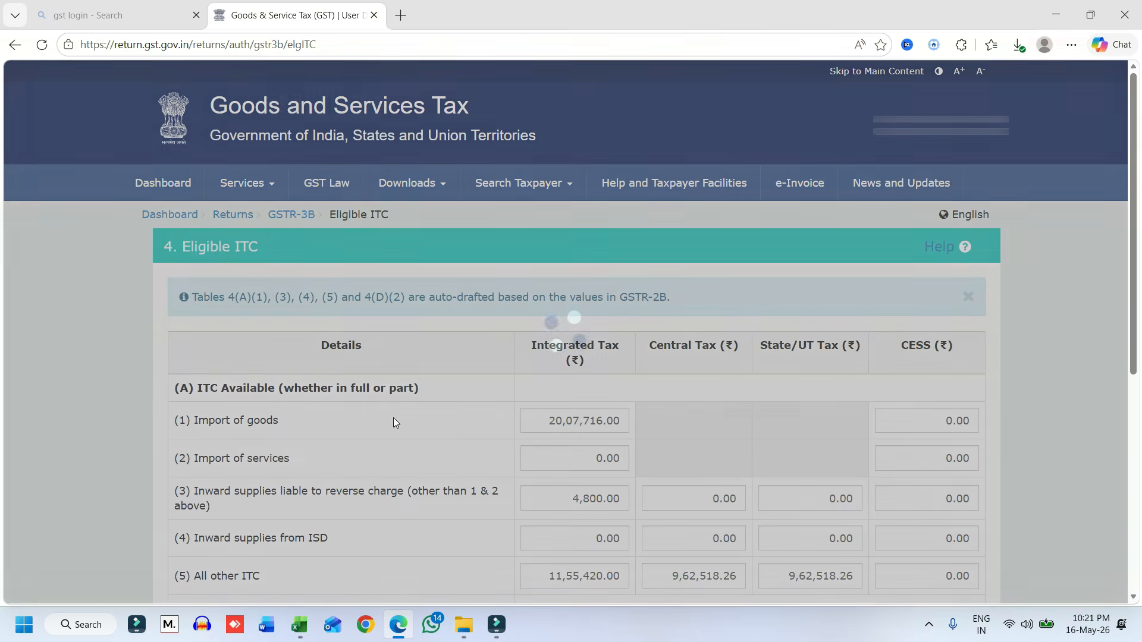
scroll(394, 419, "down", 2)
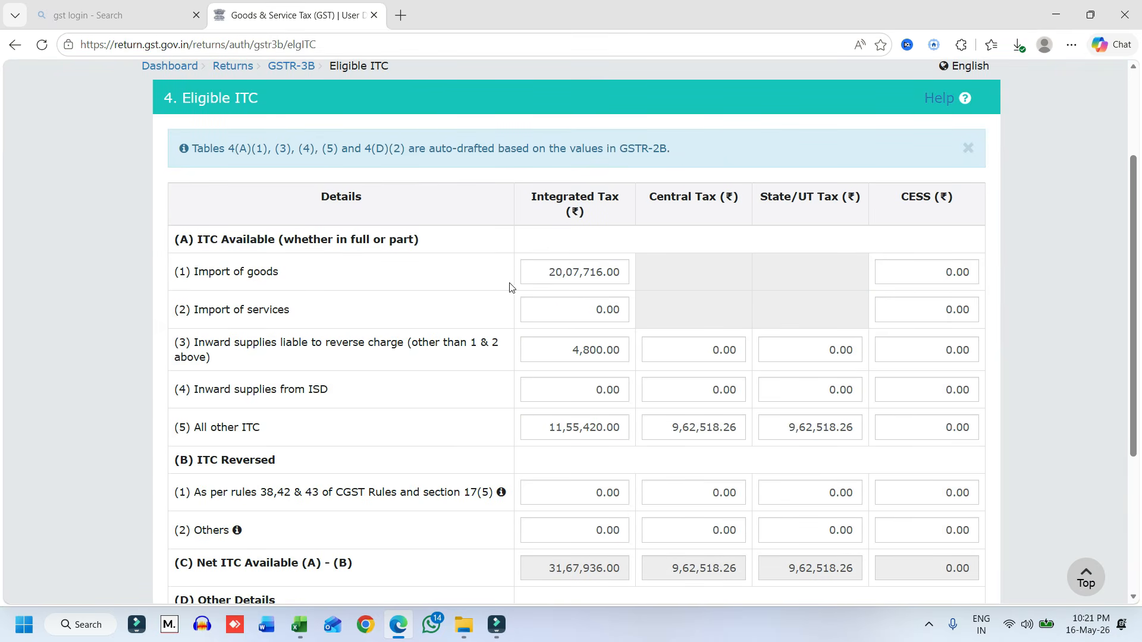
Step: Examine the integrated tax credit for import of goods and import of services in the Eligible ITC table
mouse_move(616, 279)
left_click_drag(537, 270, 629, 267)
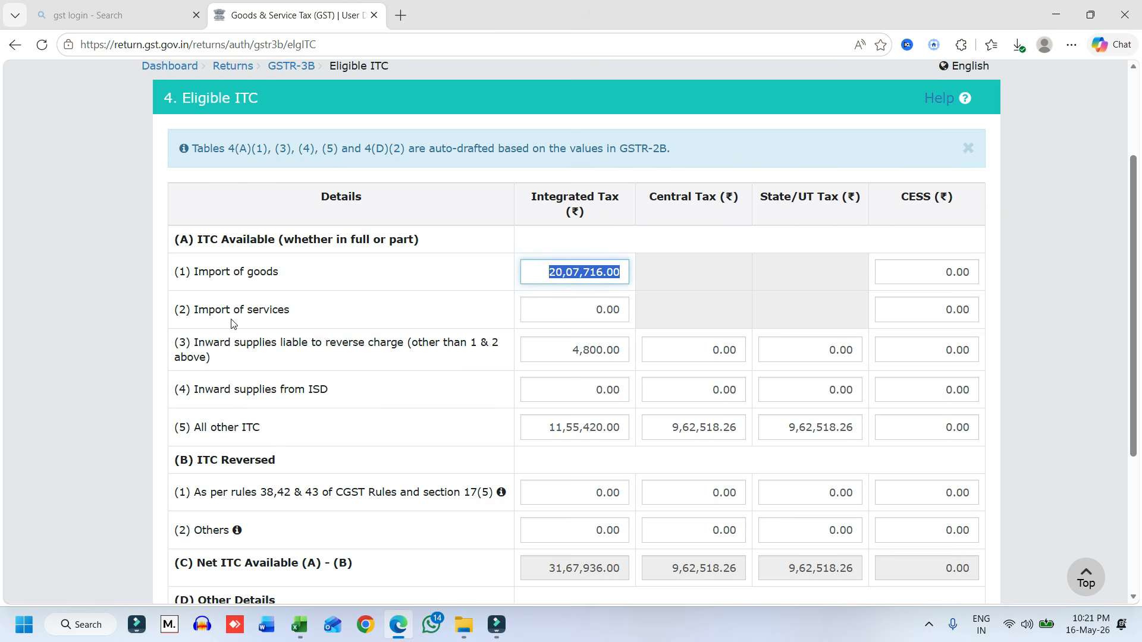
left_click(564, 309)
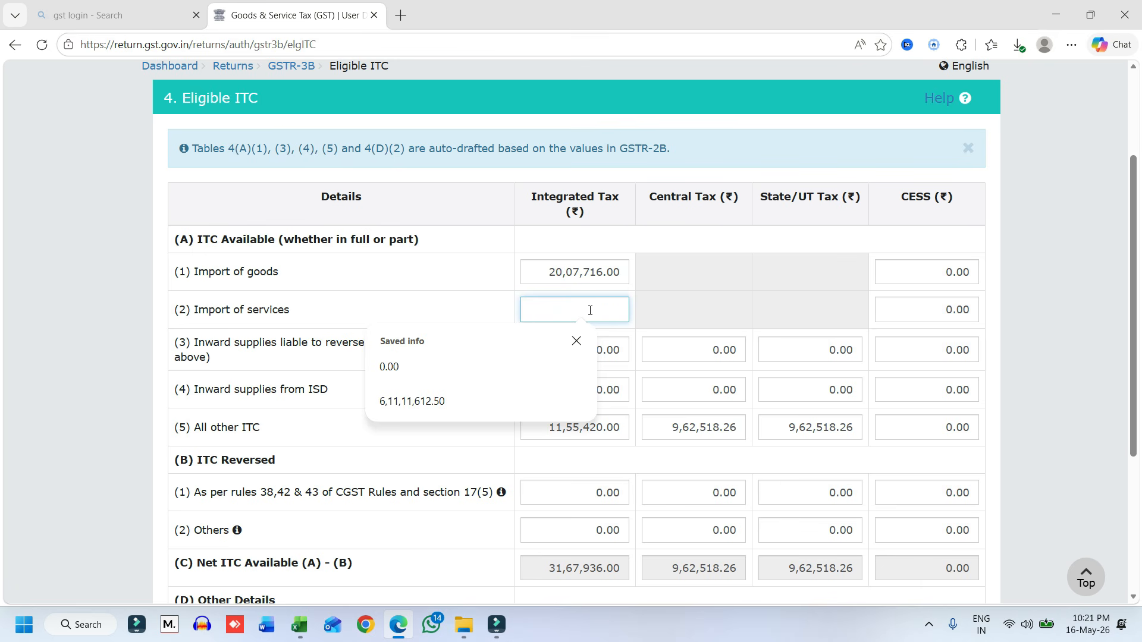
left_click(680, 309)
left_click(583, 310)
left_click(662, 311)
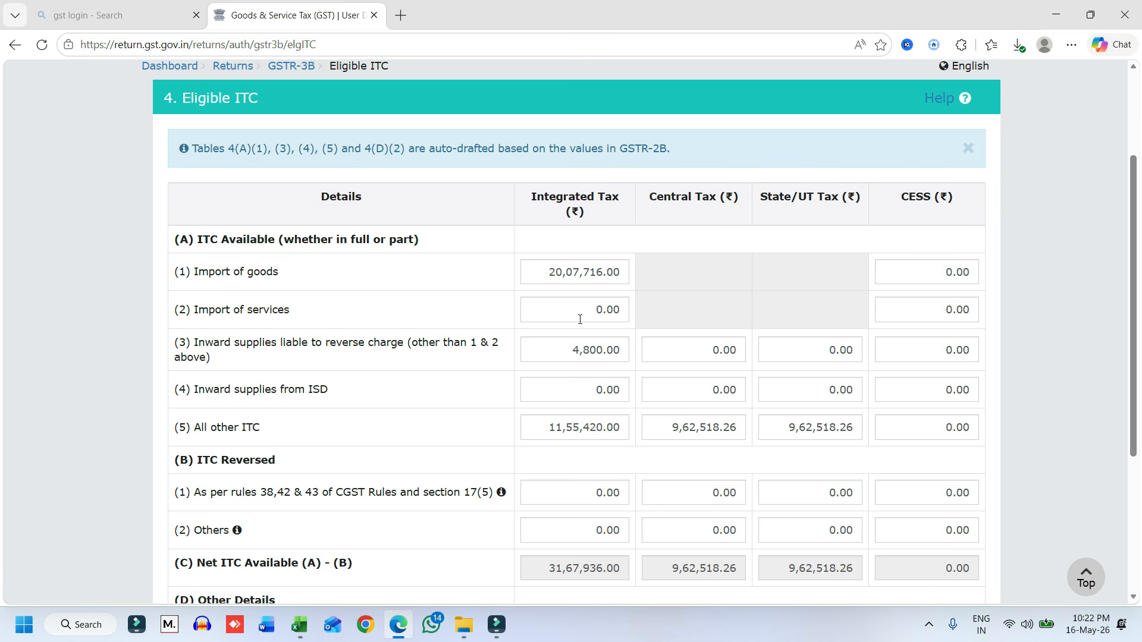
Step: Set the integrated tax credit for inward supplies liable to reverse charge to 5,650.00 in the Eligible ITC table
mouse_move(602, 391)
left_click(575, 351)
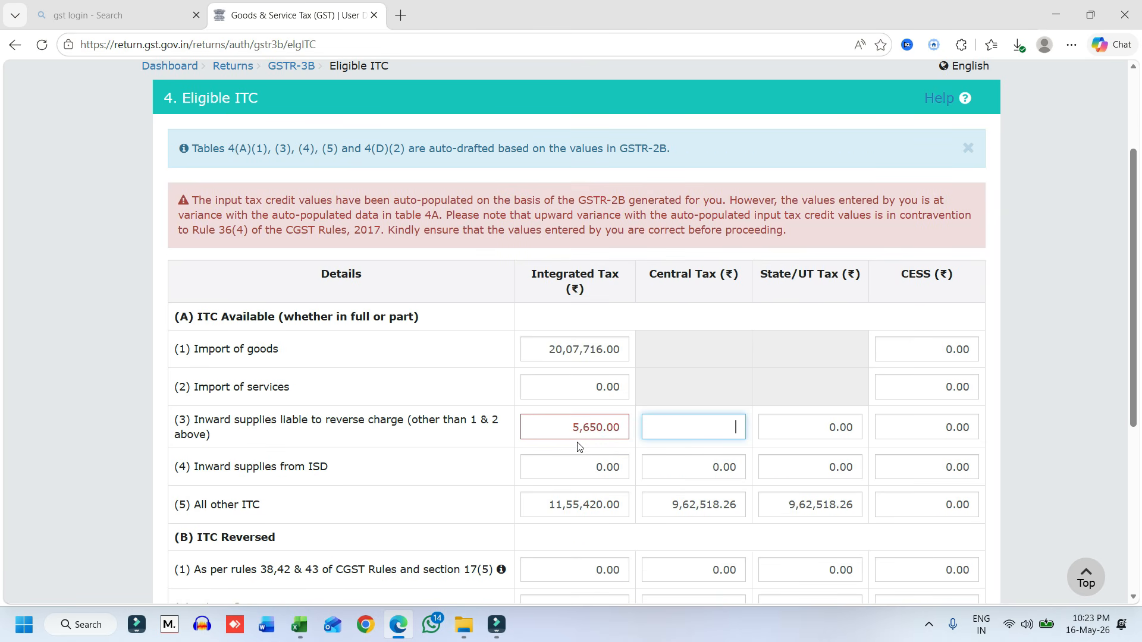
mouse_move(610, 439)
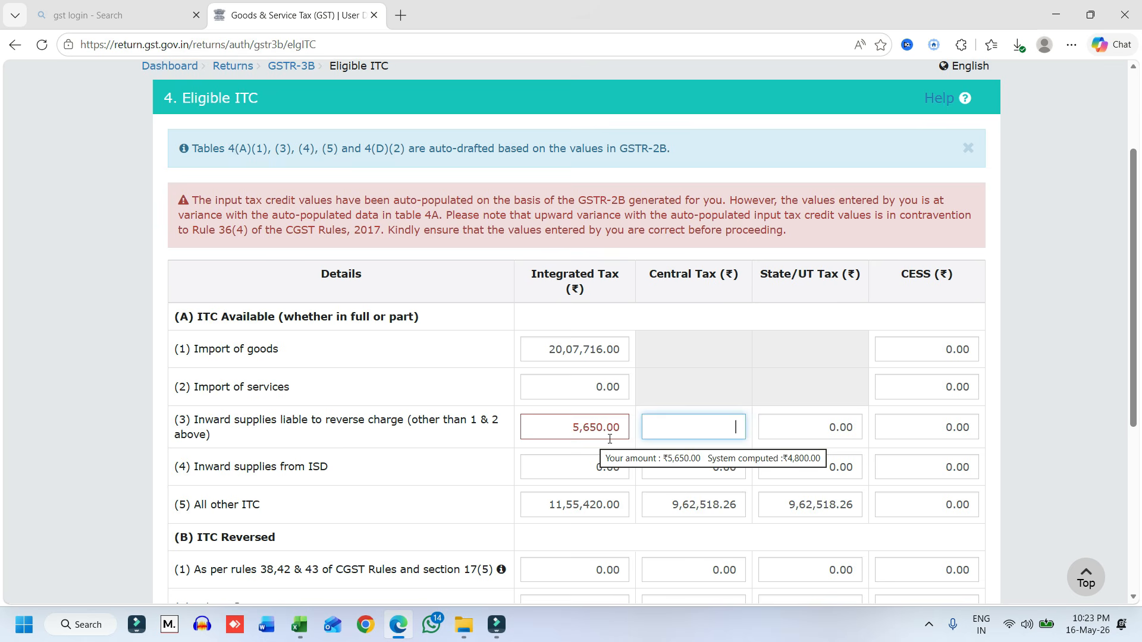
key("Tab")
Step: Examine the inward supplies from ISD row and the all other ITC values in the Eligible ITC table
scroll(640, 433, "down", 1)
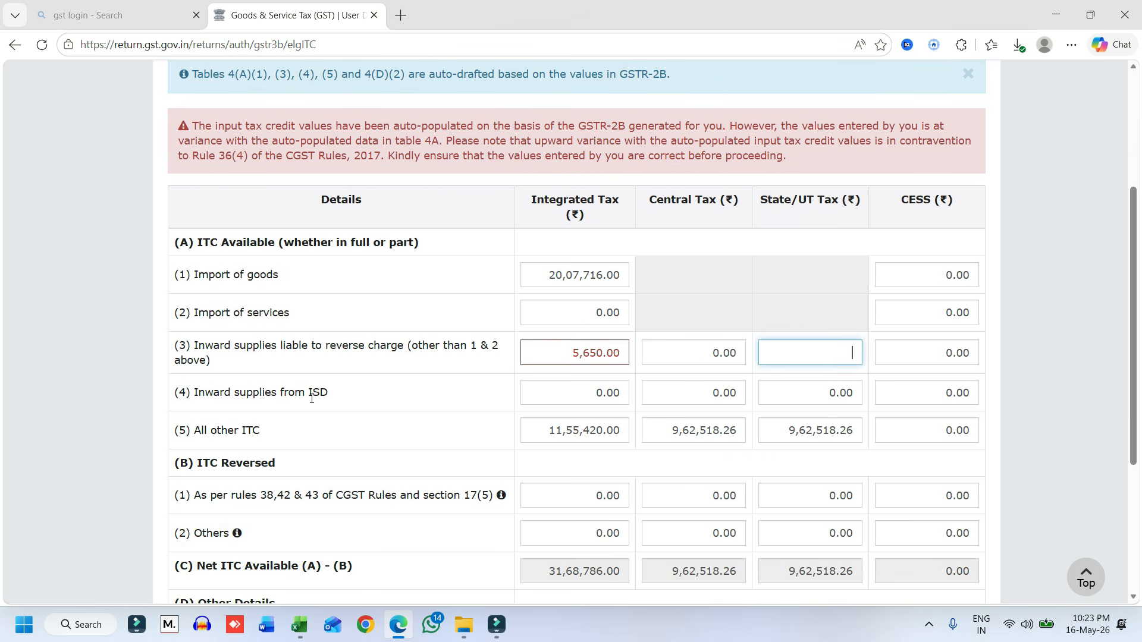
left_click_drag(336, 394, 186, 394)
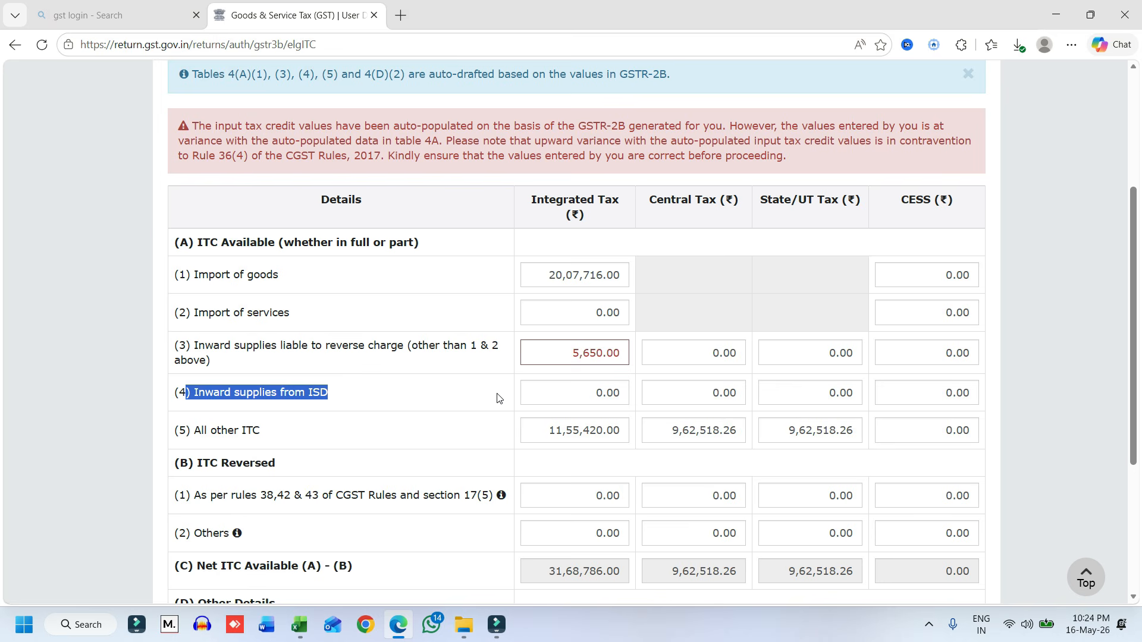
left_click(482, 405)
scroll(400, 281, "down", 3)
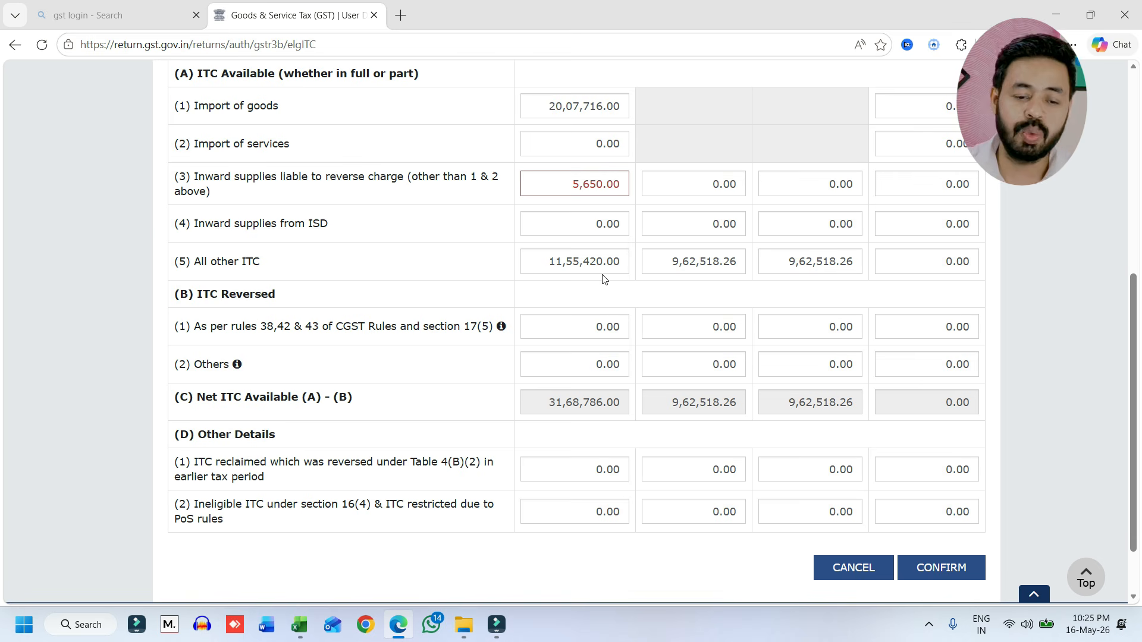
Step: Examine the all other ITC values and the ITC reversed row for rules 38, 42 & 43 and section 17(5)
mouse_move(579, 262)
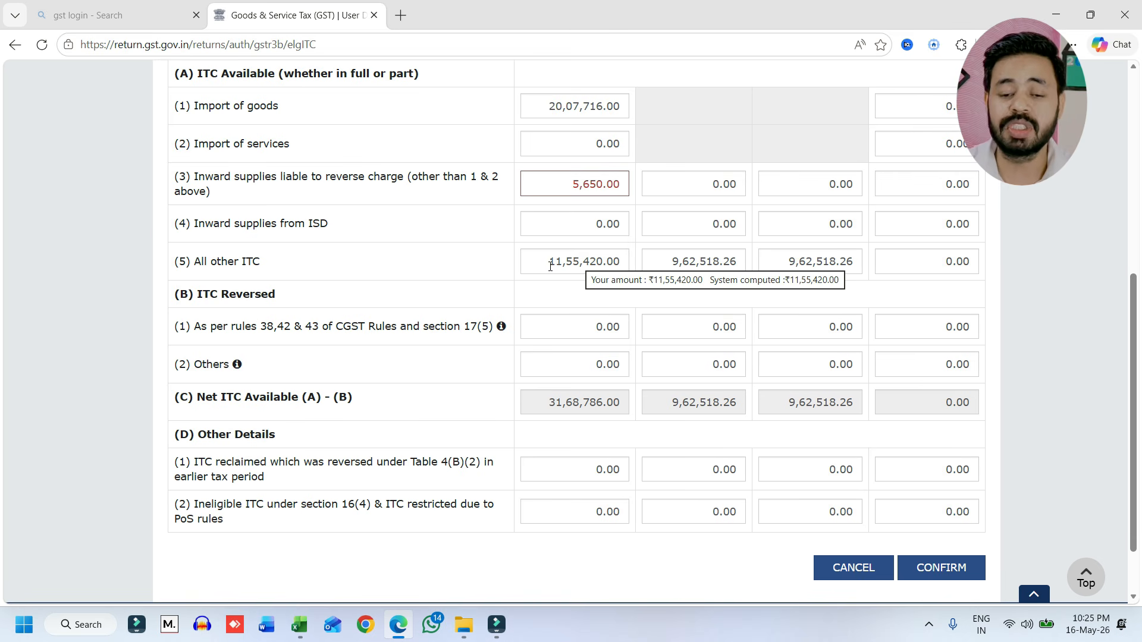
mouse_move(952, 266)
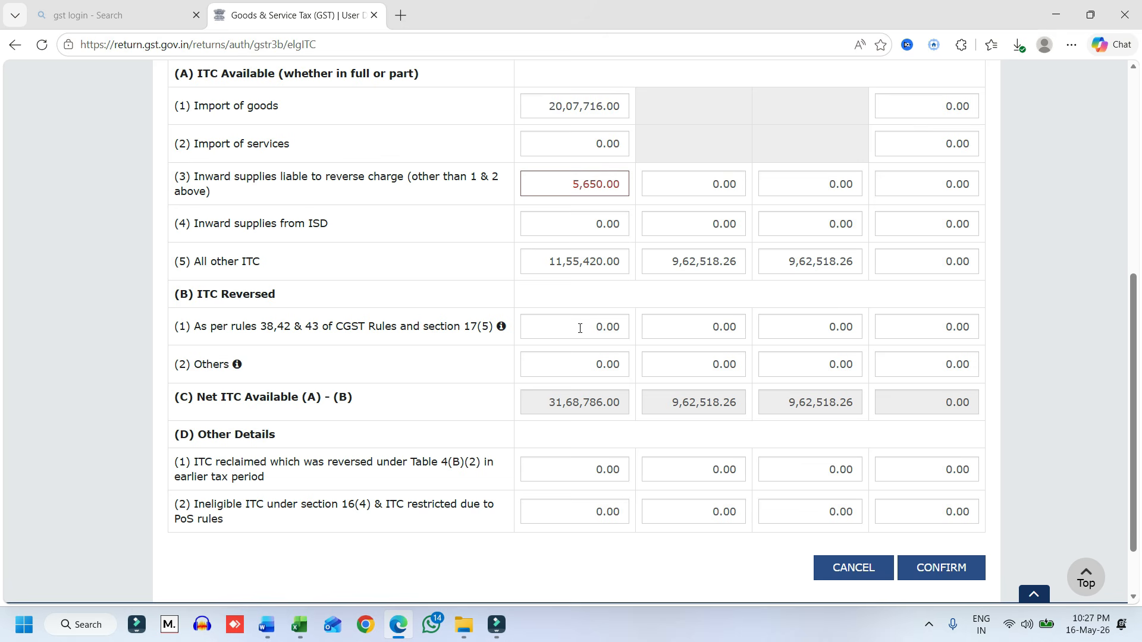
left_click(580, 328)
left_click(693, 328)
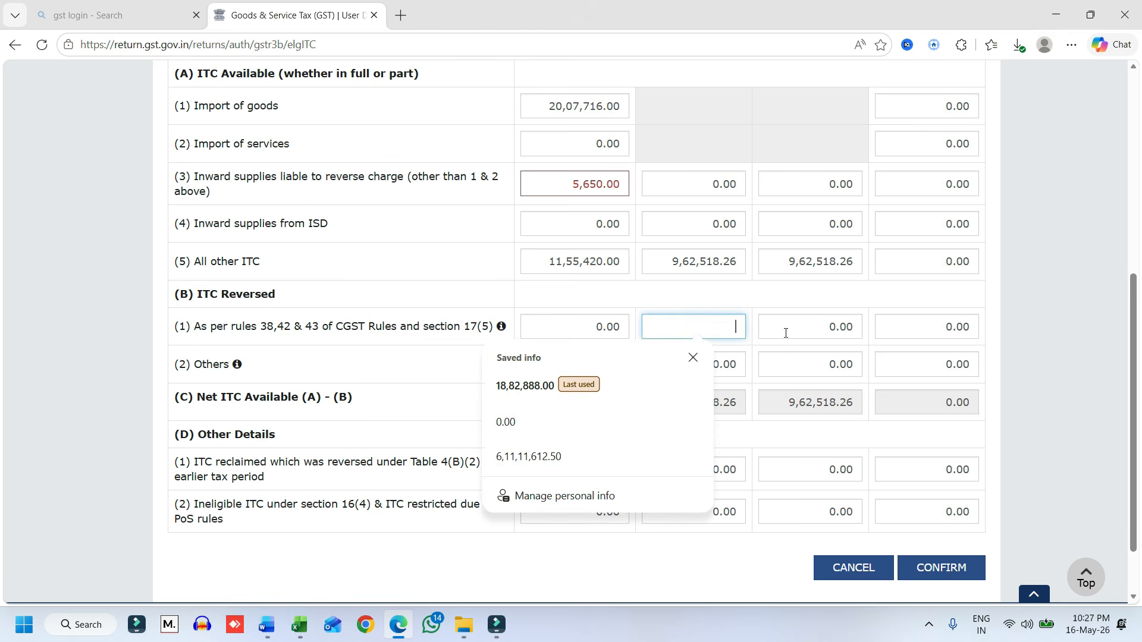
left_click(803, 331)
left_click(672, 332)
left_click(591, 326)
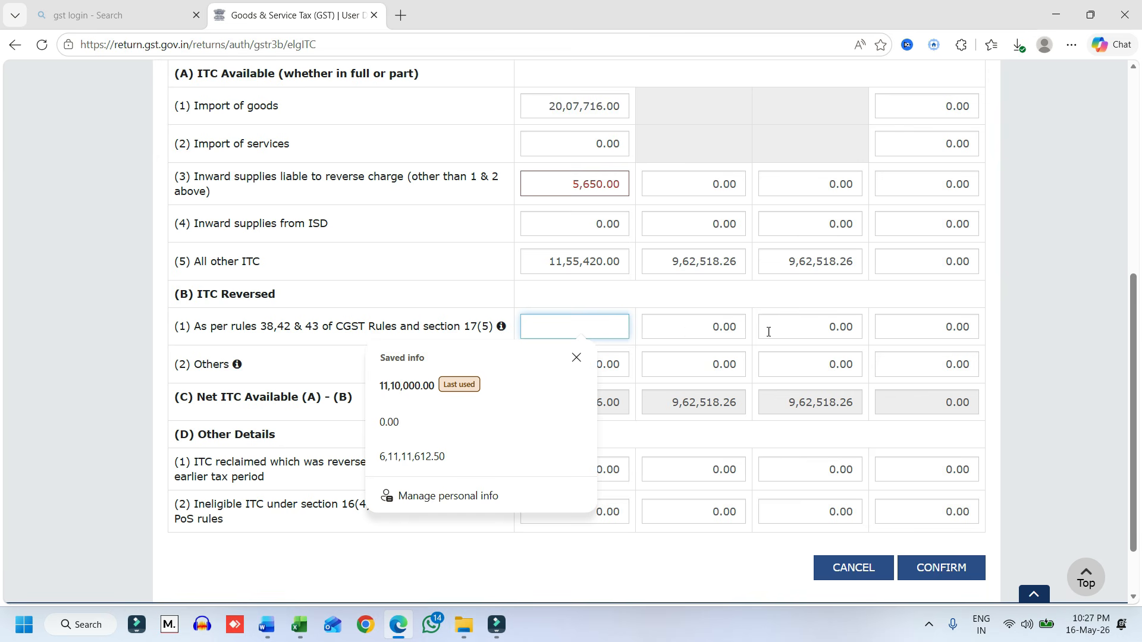
left_click(577, 358)
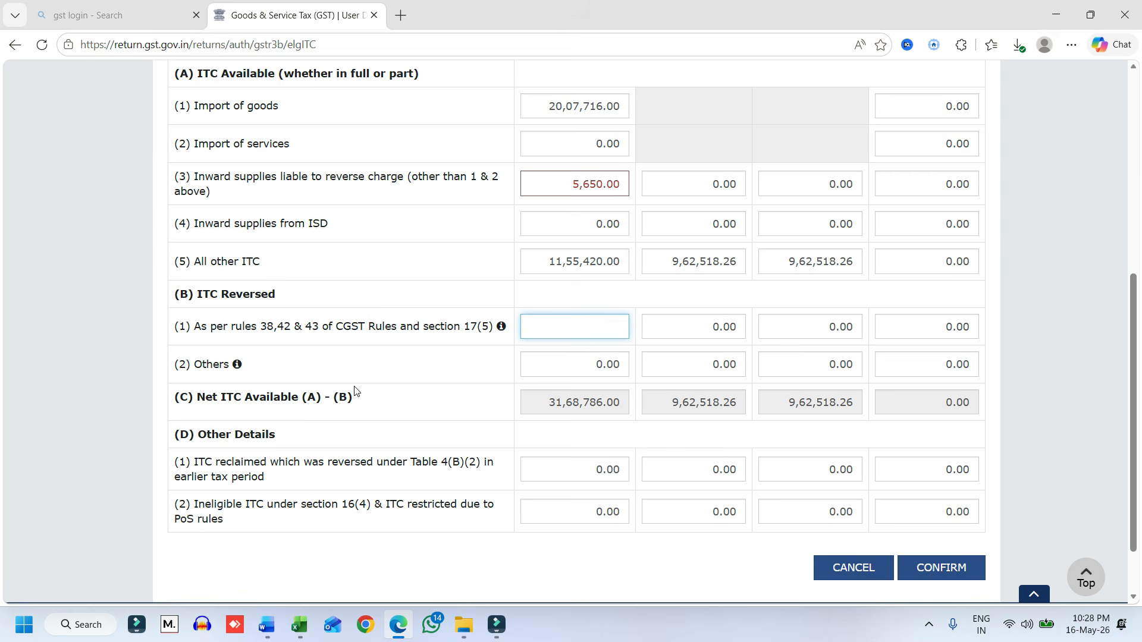
Step: Enter 50,000 integrated tax and 25,000 central tax in the Others row under ITC Reversed
scroll(240, 425, "down", 2)
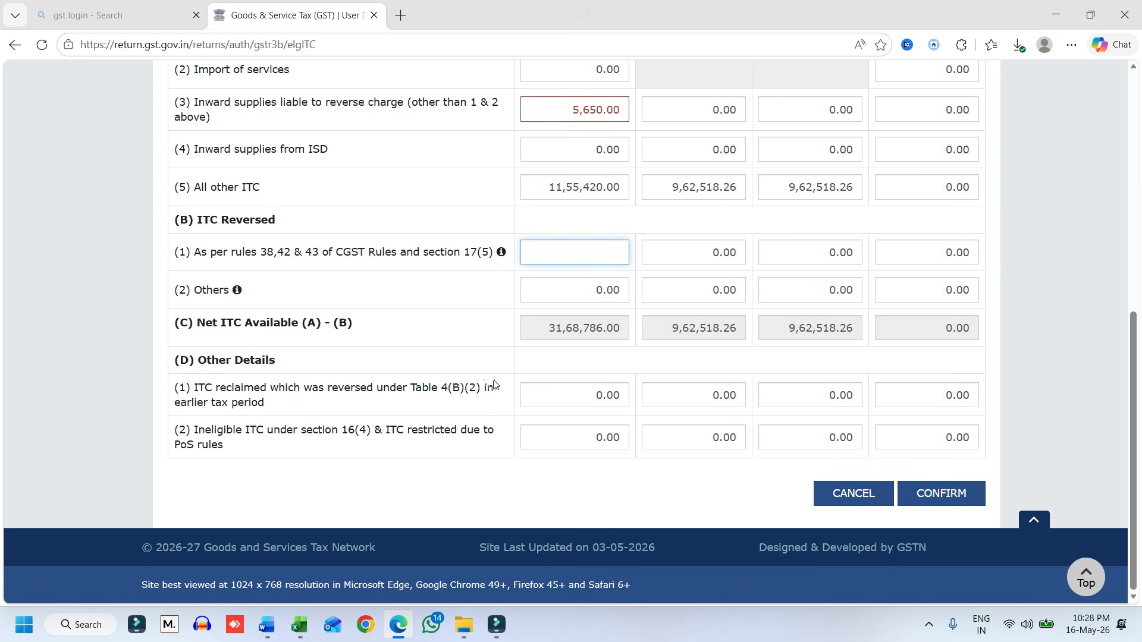
left_click(592, 285)
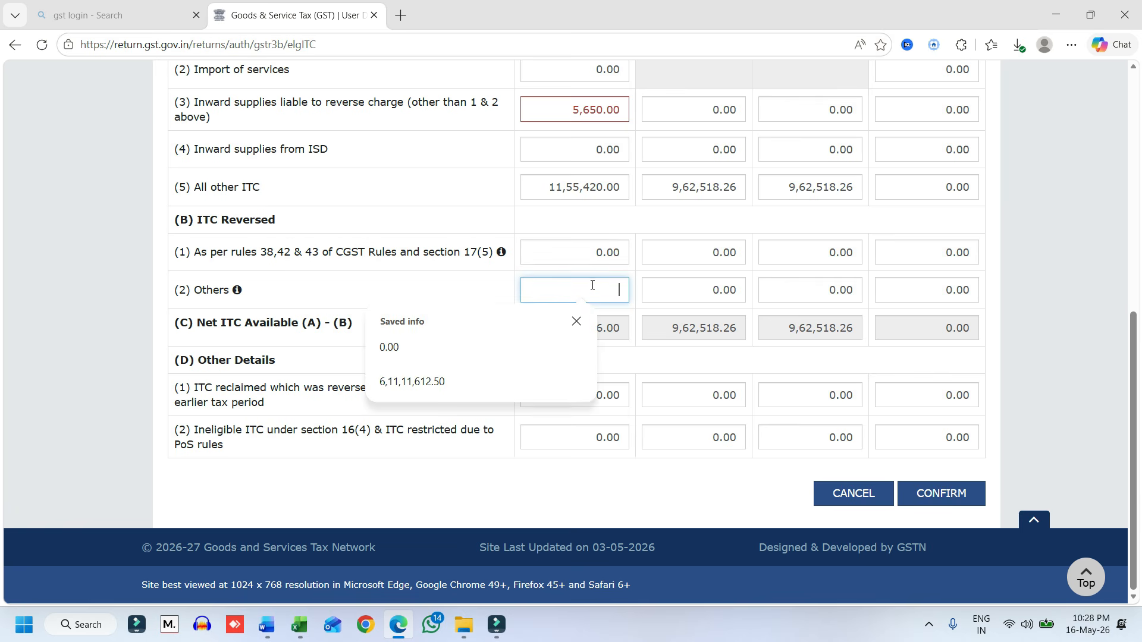
left_click(575, 322)
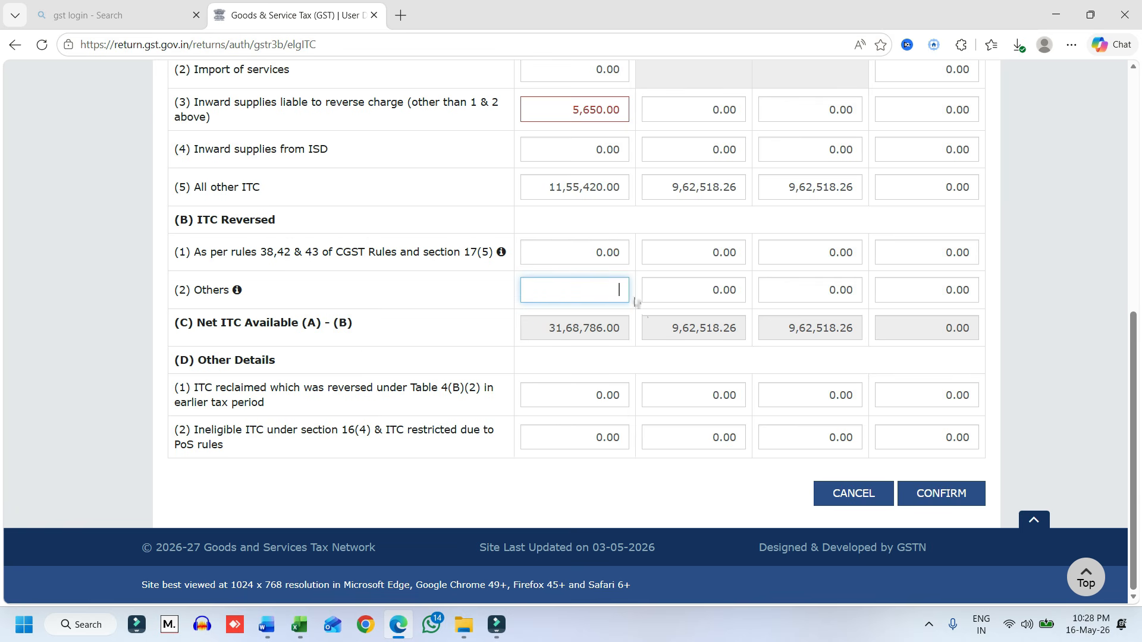
type("50000")
left_click(685, 291)
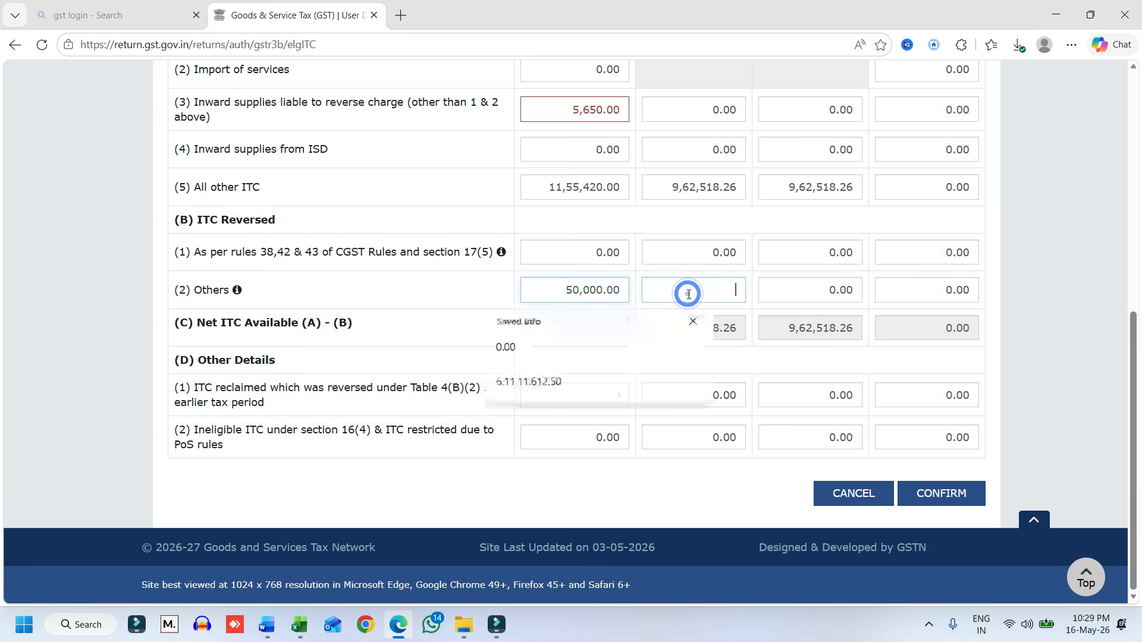
type("25")
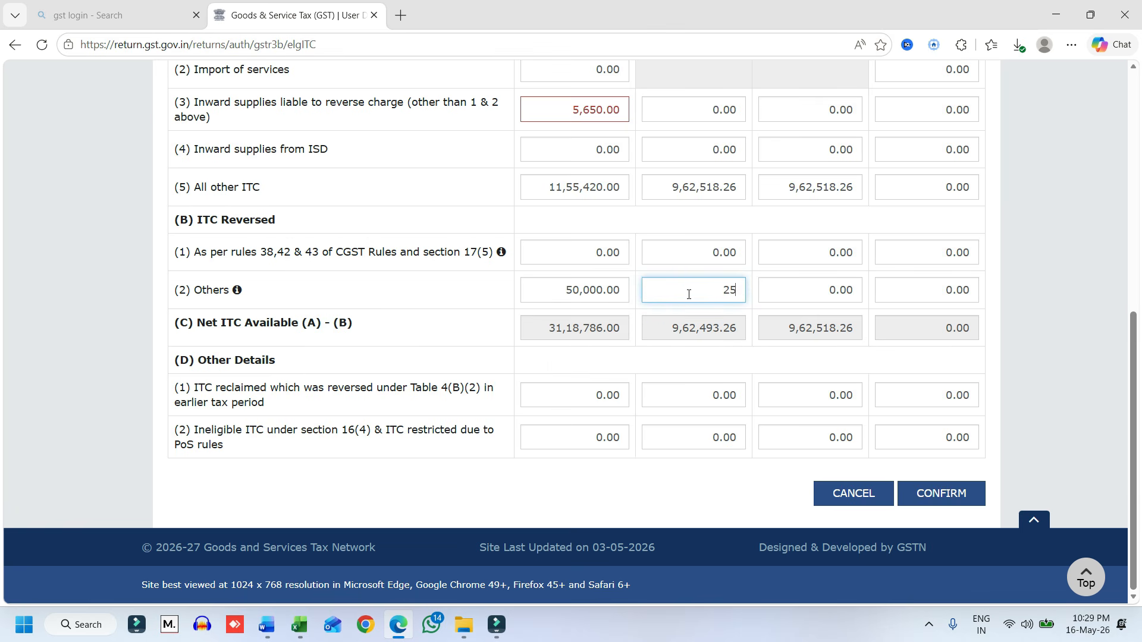
type(",000")
key("Tab")
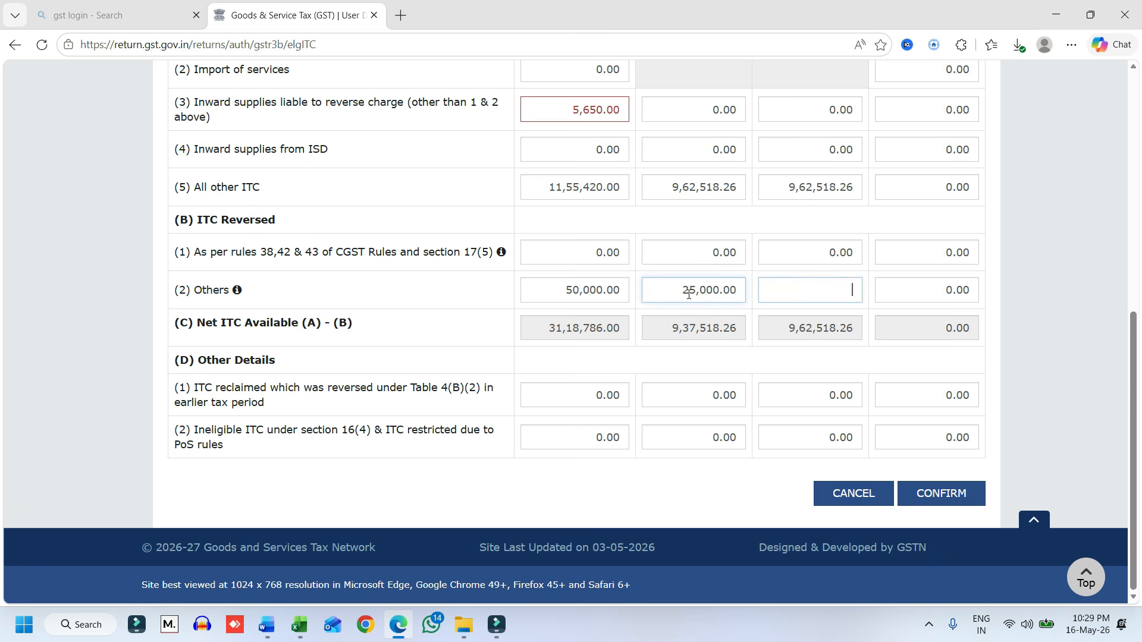
Step: Reset the integrated tax and central tax in the Others row under ITC Reversed to 0.00
left_click(741, 291)
key("BackSpace")
key("BackSpace")
key("BackSpace")
key("BackSpace")
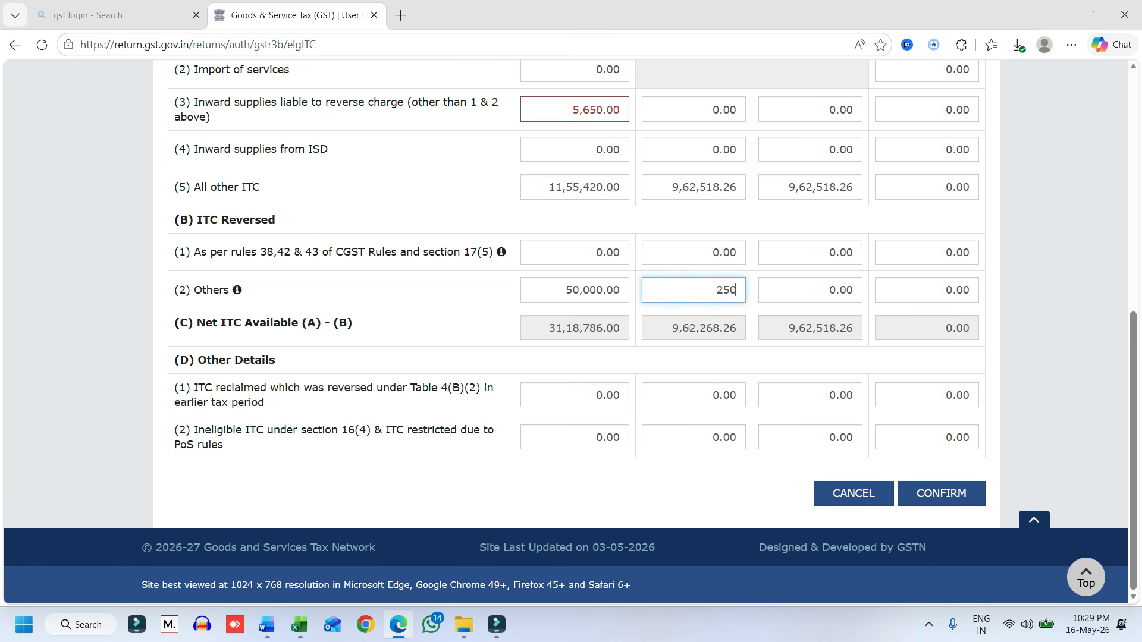
key("BackSpace")
key("Tab")
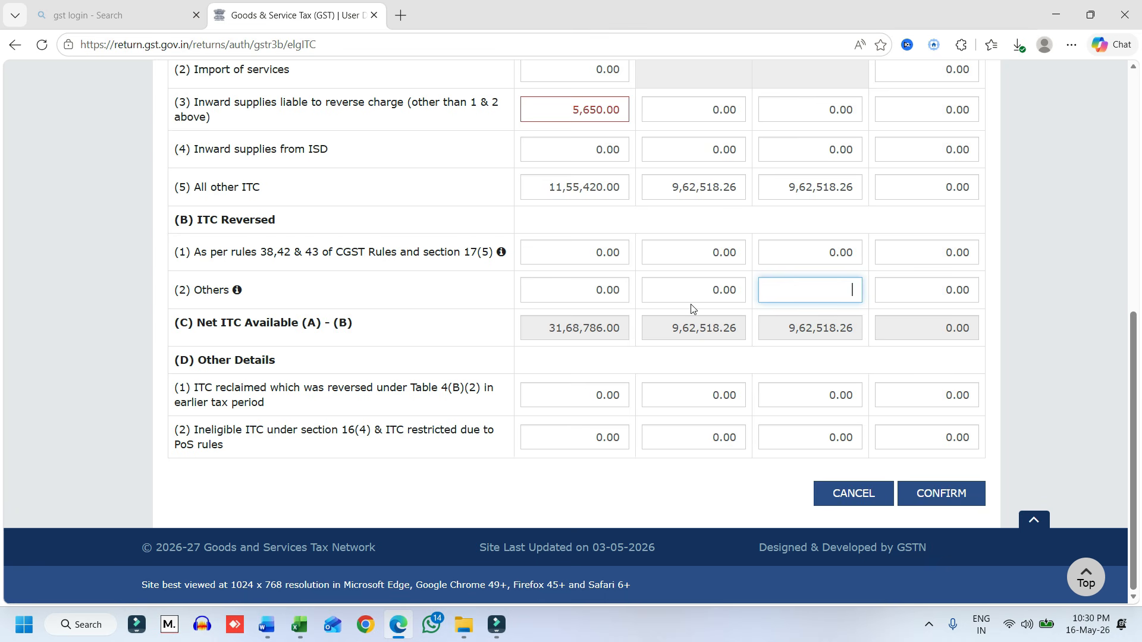
Step: Check the Other Details rows for reclaimed and ineligible ITC, and confirm the Eligible ITC table
left_click(567, 396)
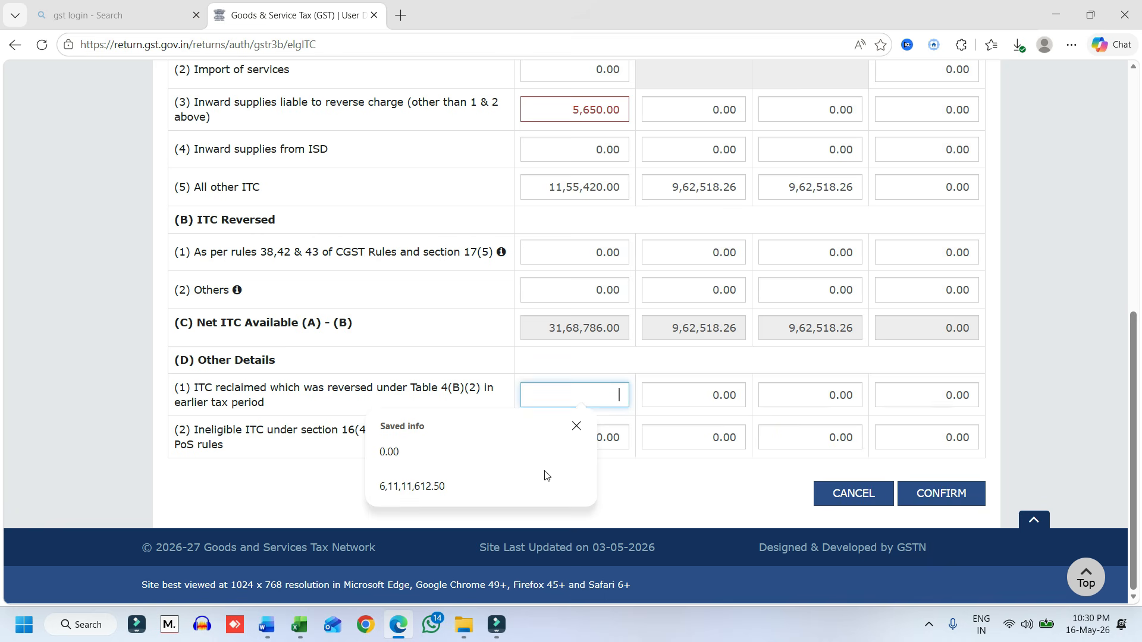
left_click(265, 476)
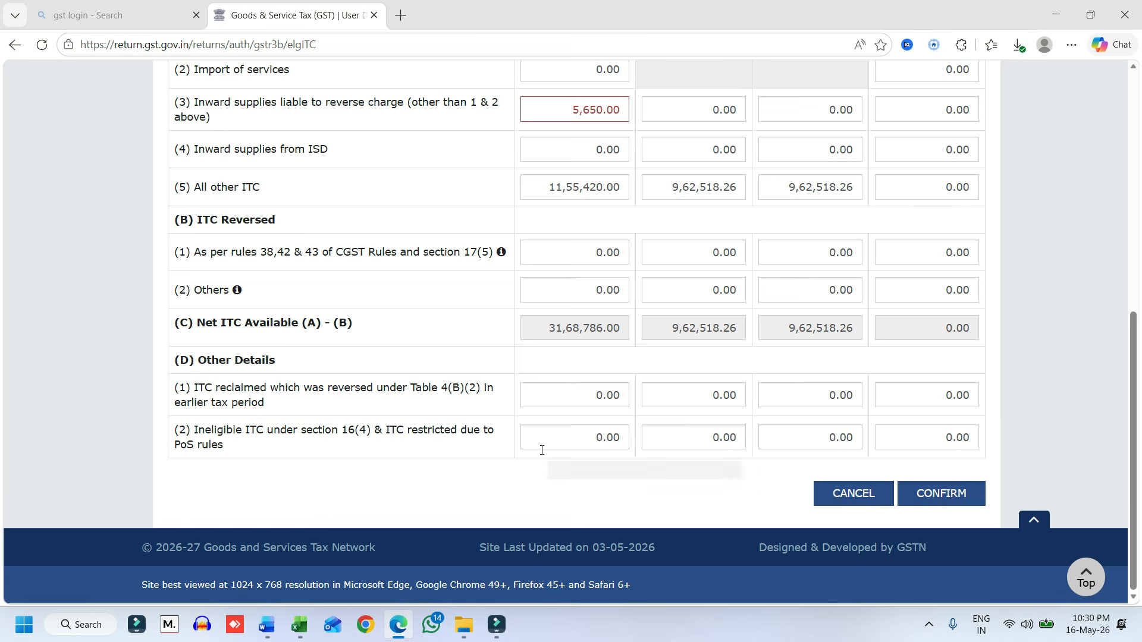
scroll(548, 457, "up", 1)
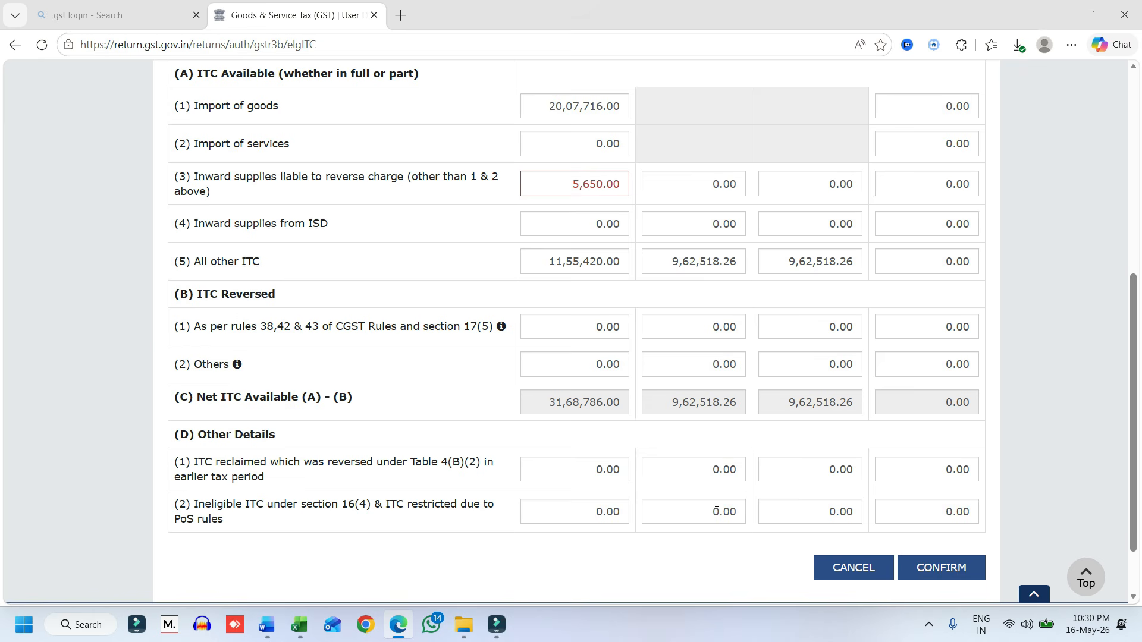
scroll(697, 506, "down", 2)
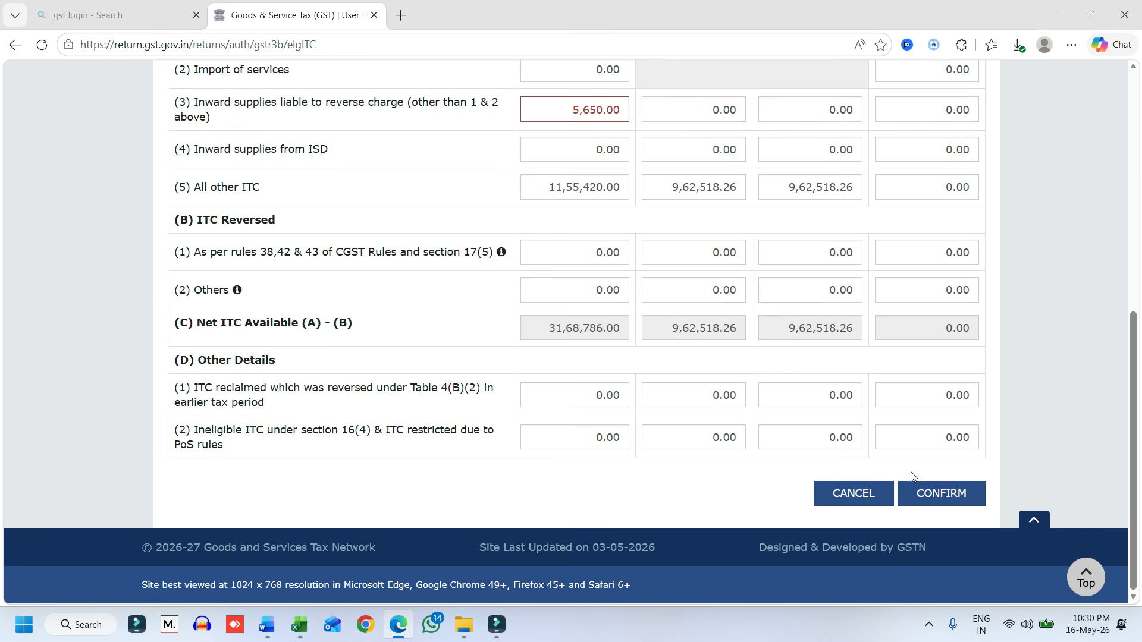
left_click(937, 499)
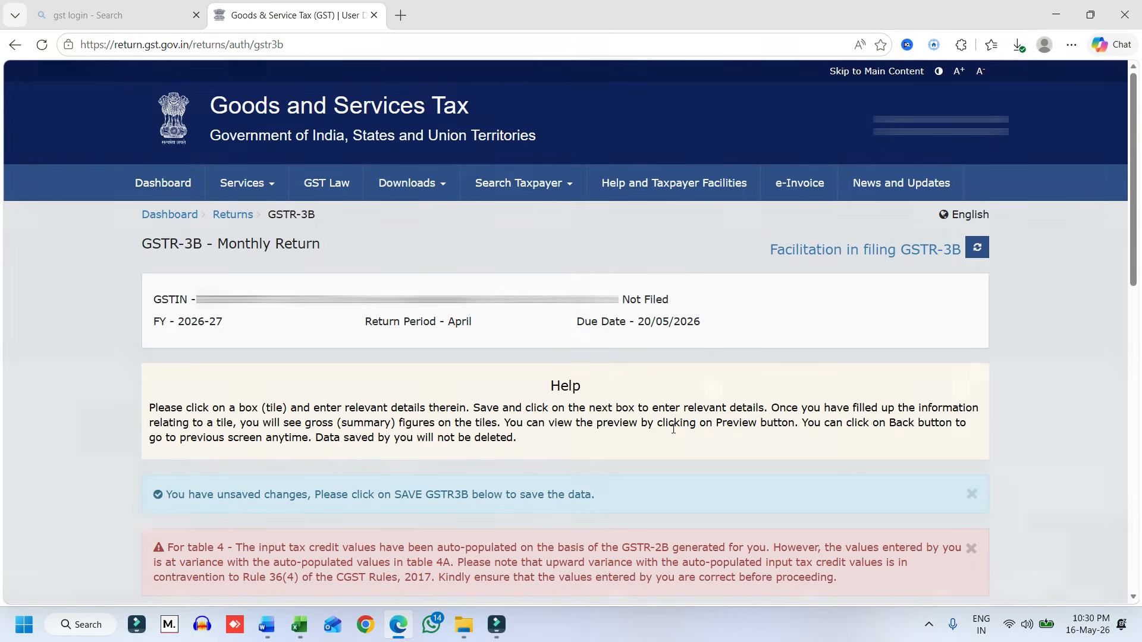
Step: Review the table tiles on the GSTR-3B summary and save the return
scroll(674, 432, "down", 8)
scroll(594, 369, "down", 3)
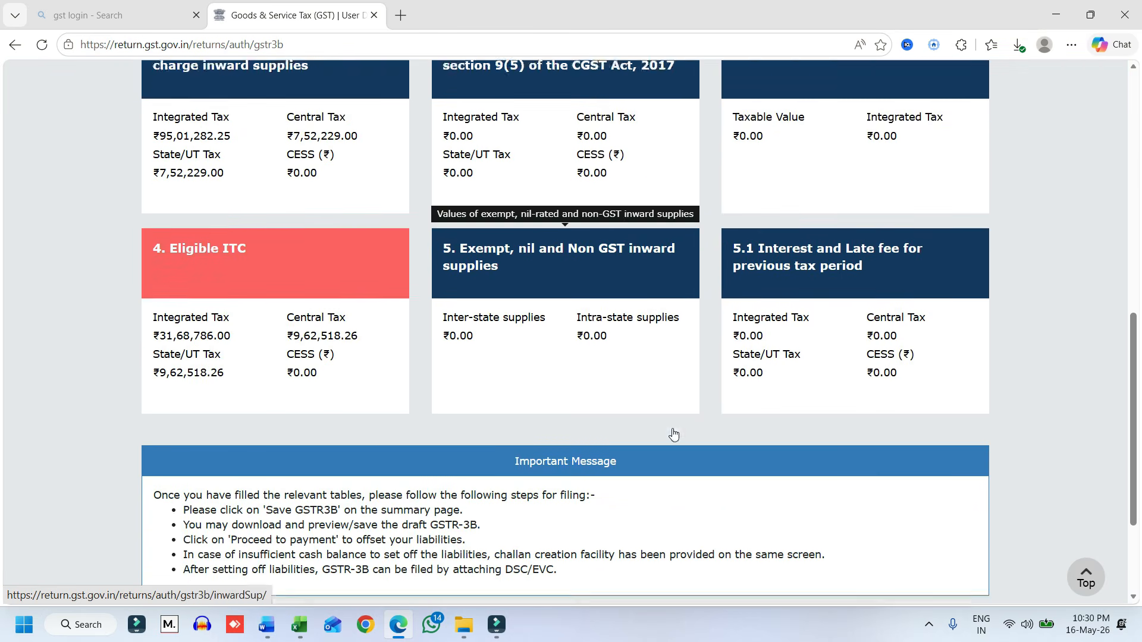
scroll(292, 357, "up", 3)
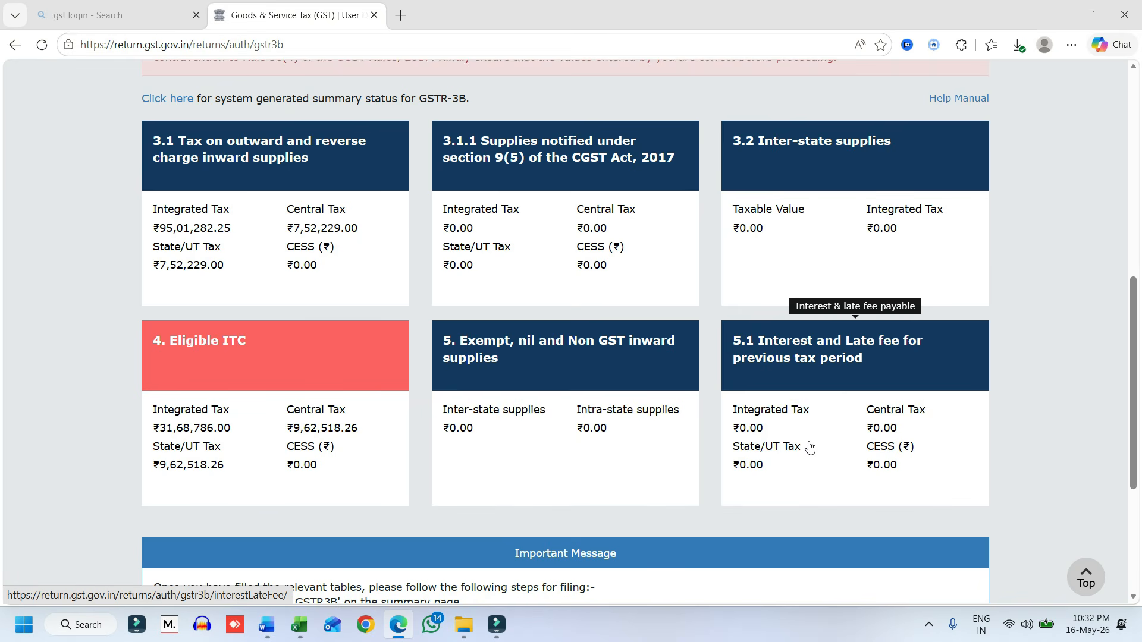
scroll(810, 447, "down", 4)
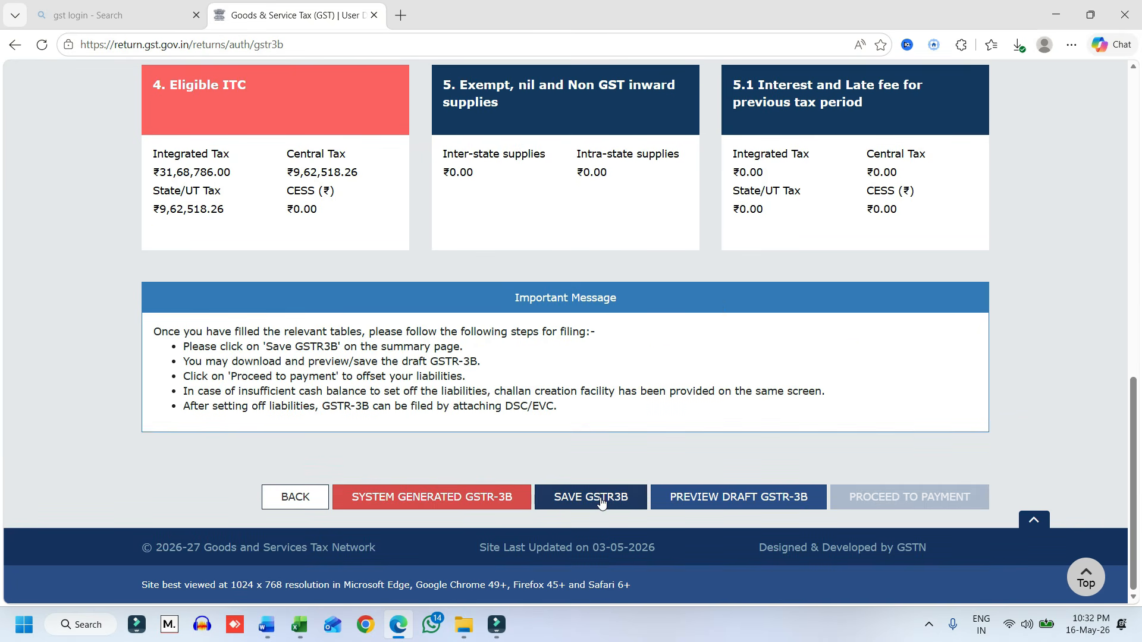
left_click(591, 501)
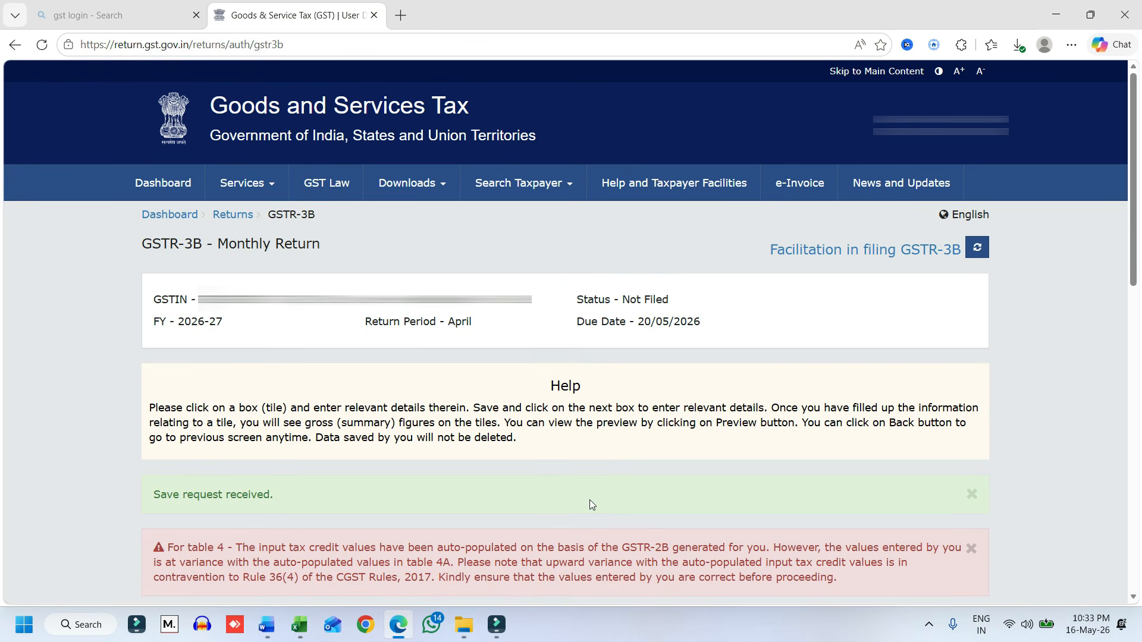
Step: Proceed from the saved GSTR-3B summary to the payment of tax page
scroll(374, 484, "down", 12)
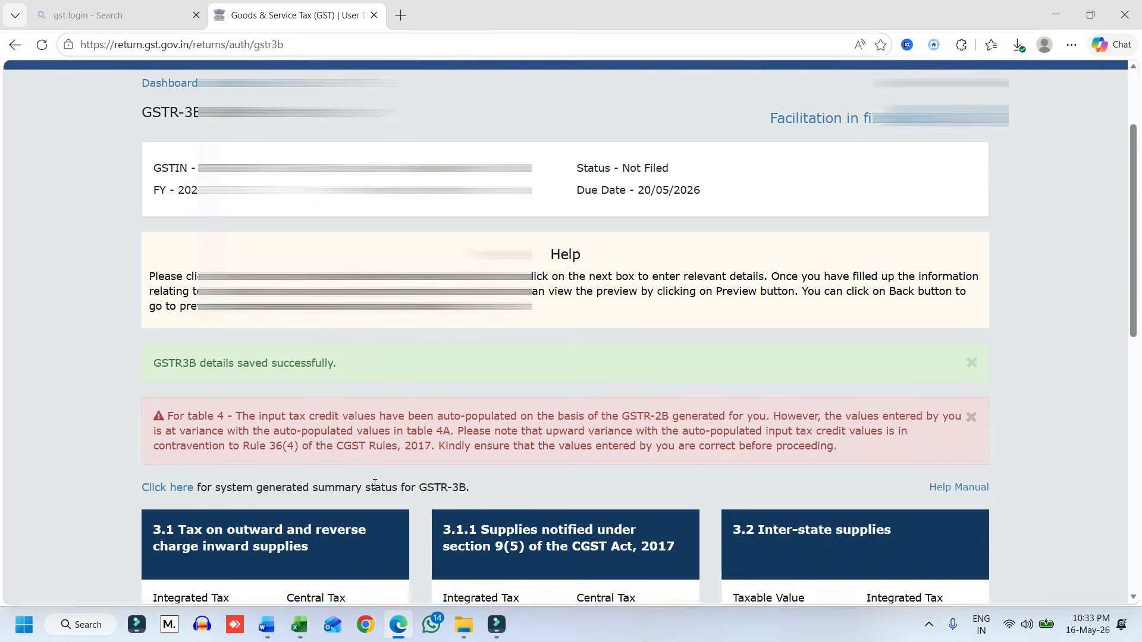
scroll(375, 484, "down", 1)
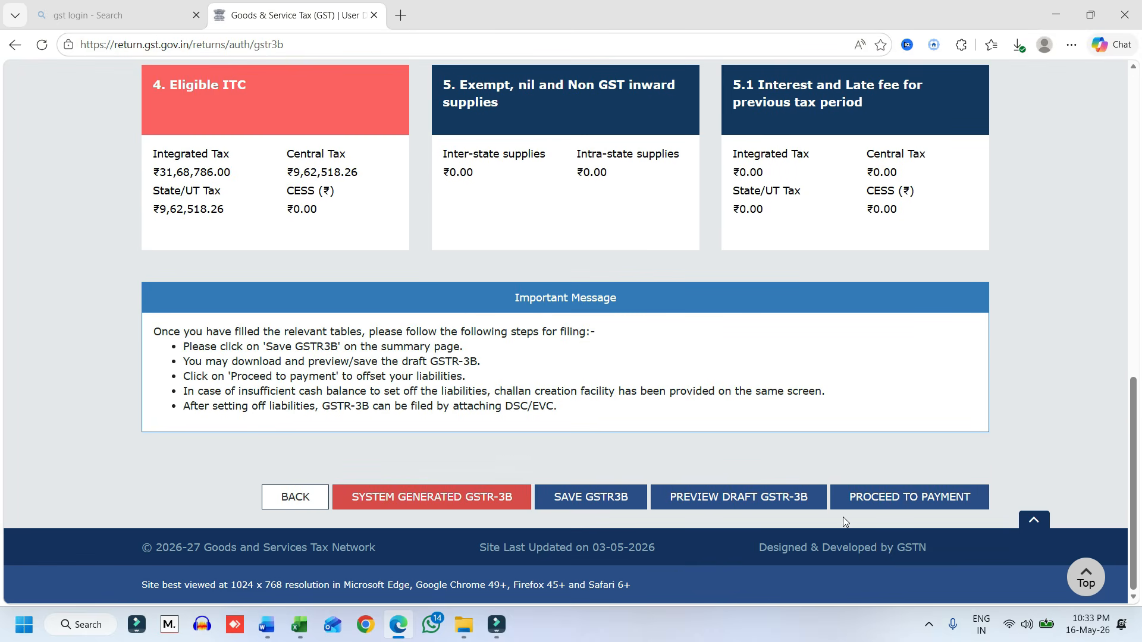
left_click(940, 502)
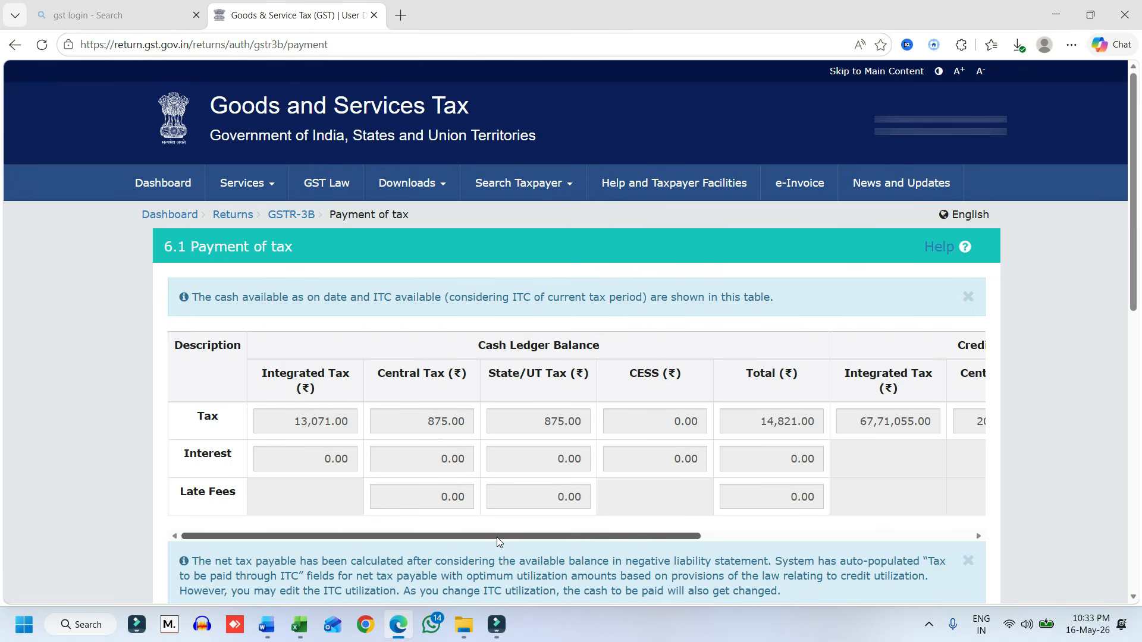
Step: Examine the credit ledger balance, the net tax payable and the amounts paid through ITC in table 6.1
left_click_drag(497, 537, 775, 538)
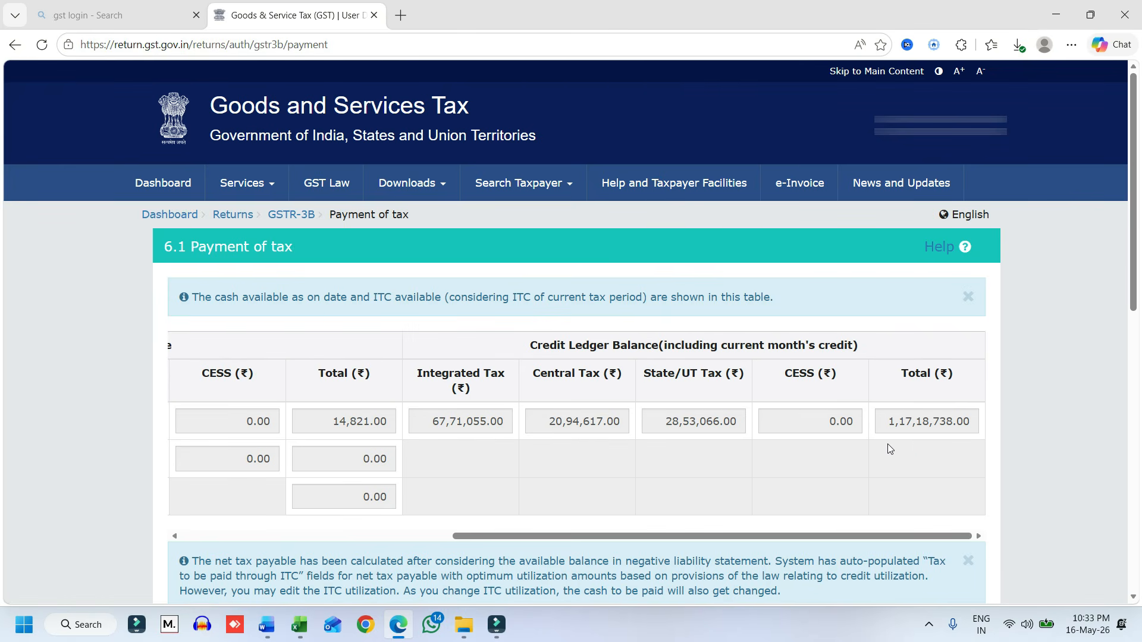
scroll(613, 429, "down", 6)
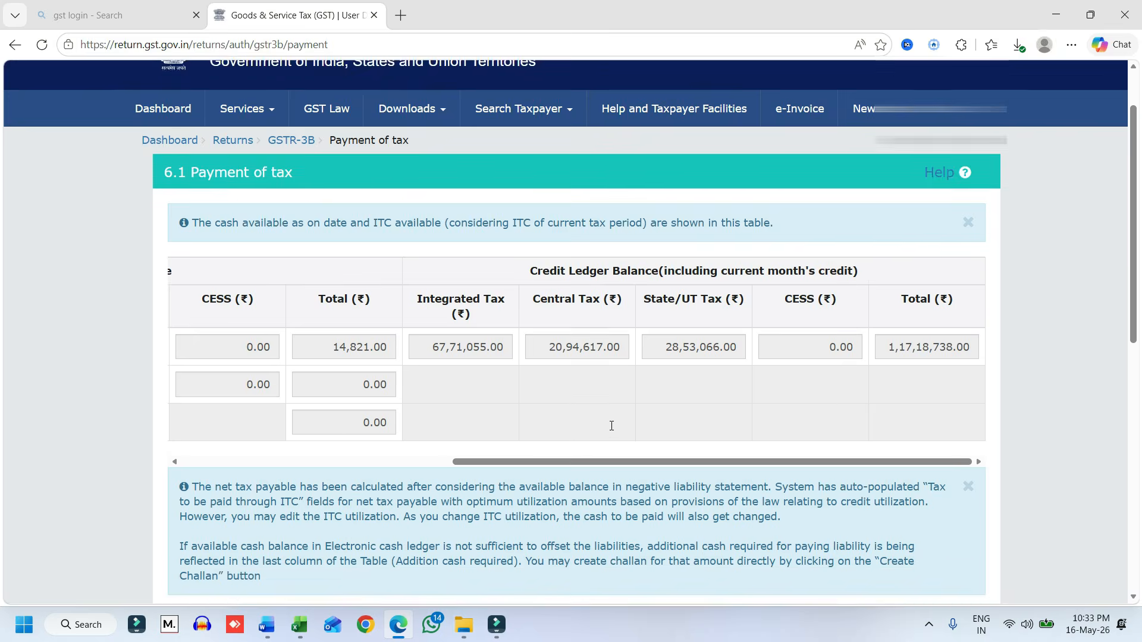
scroll(612, 428, "down", 4)
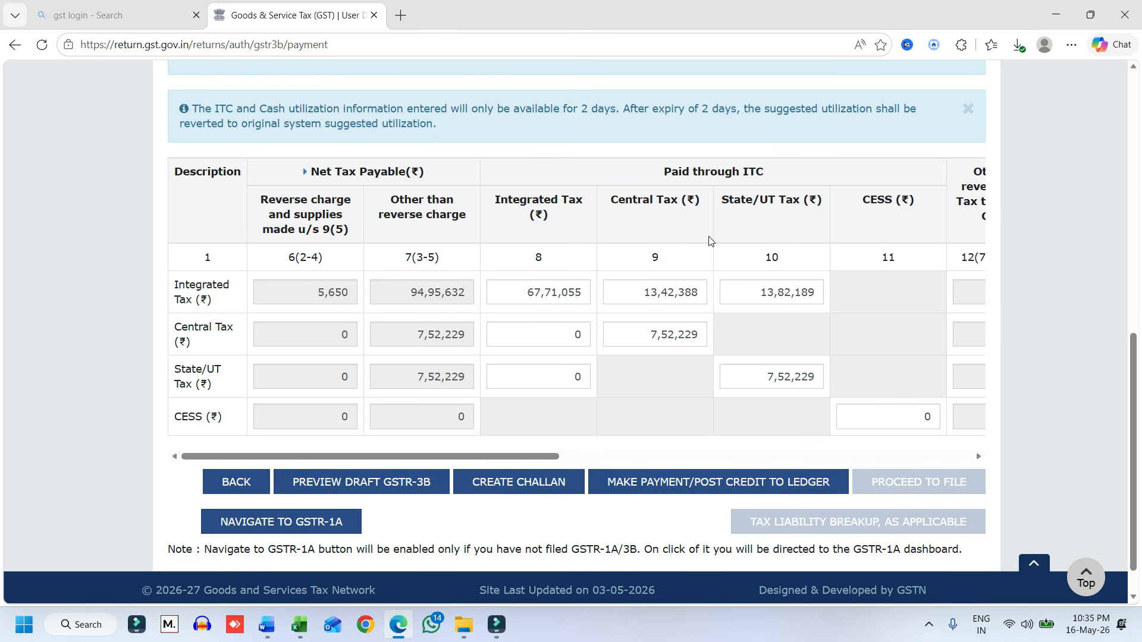
mouse_move(529, 303)
mouse_move(575, 302)
mouse_move(513, 373)
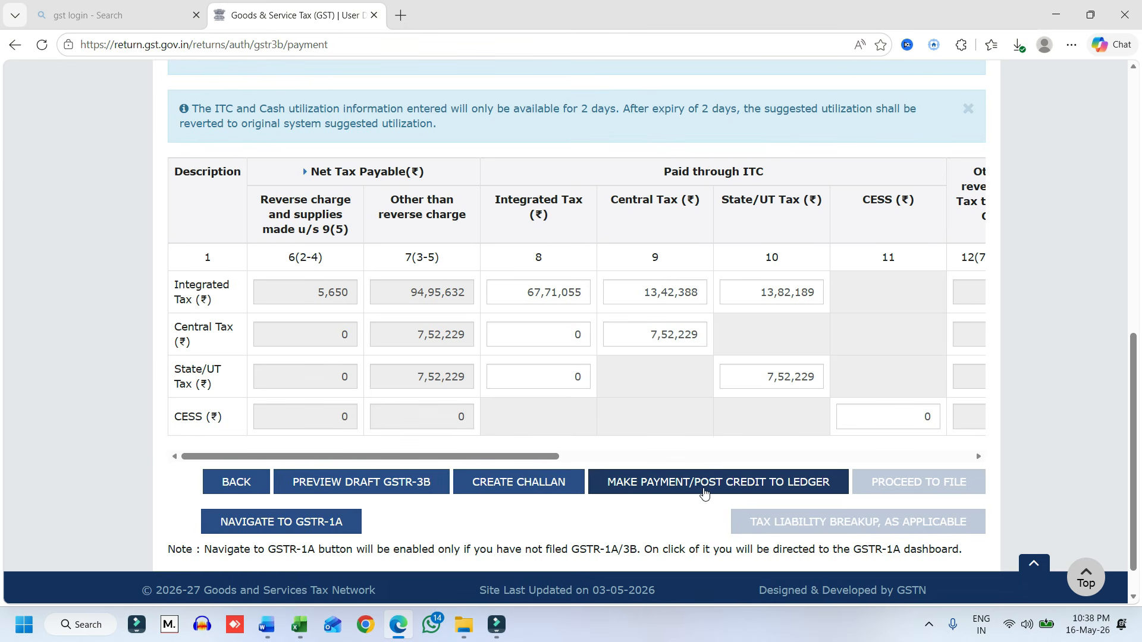
Step: Make the payment and post credit to the ledger, agreeing to the irreversible liability offset
left_click(704, 494)
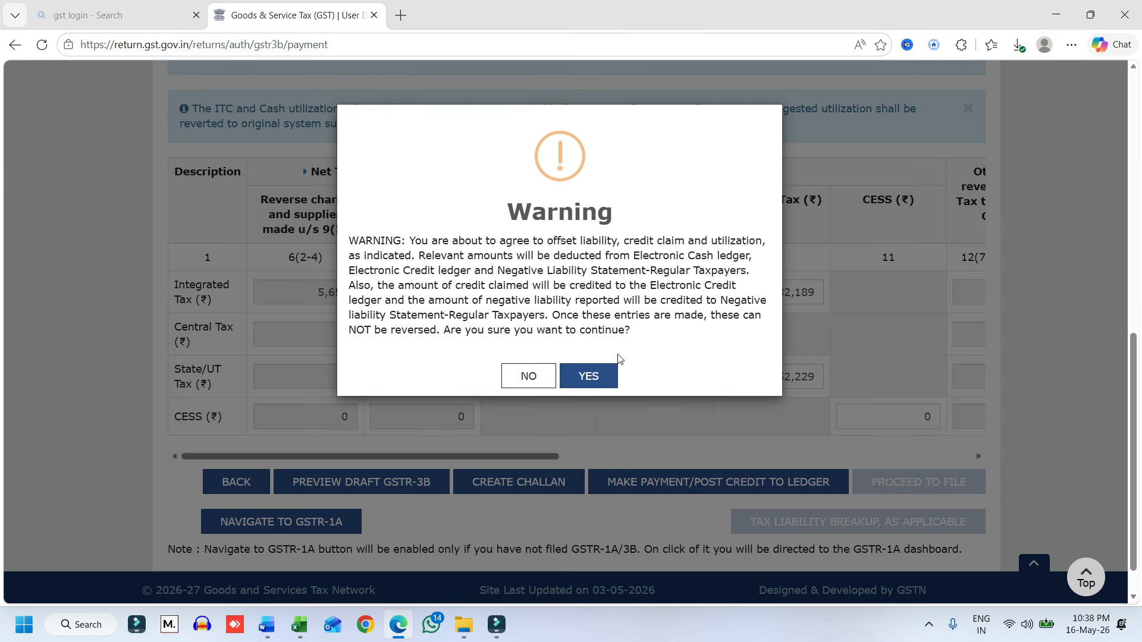
left_click(599, 377)
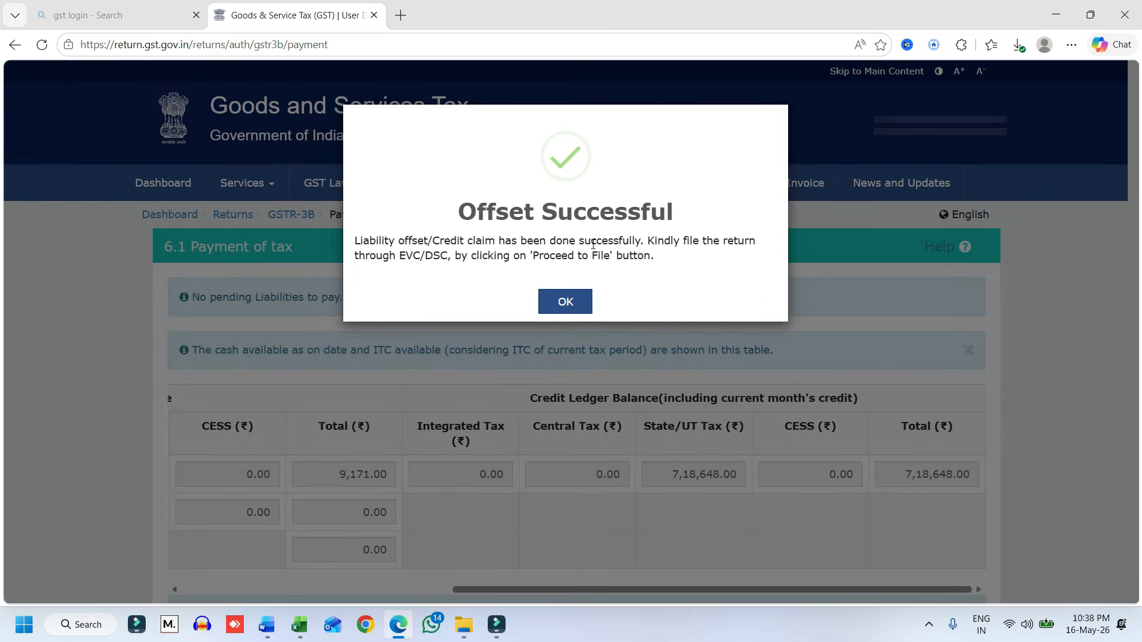
left_click(566, 302)
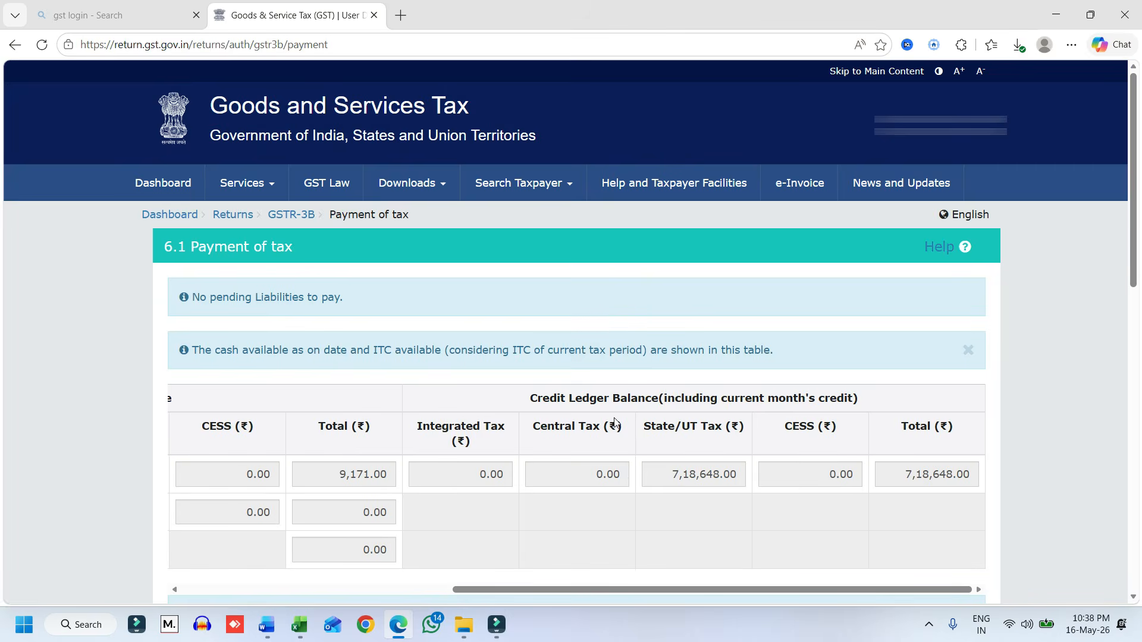
Step: Review the offset amounts in the payment of tax table and proceed to file the return
scroll(615, 422, "down", 10)
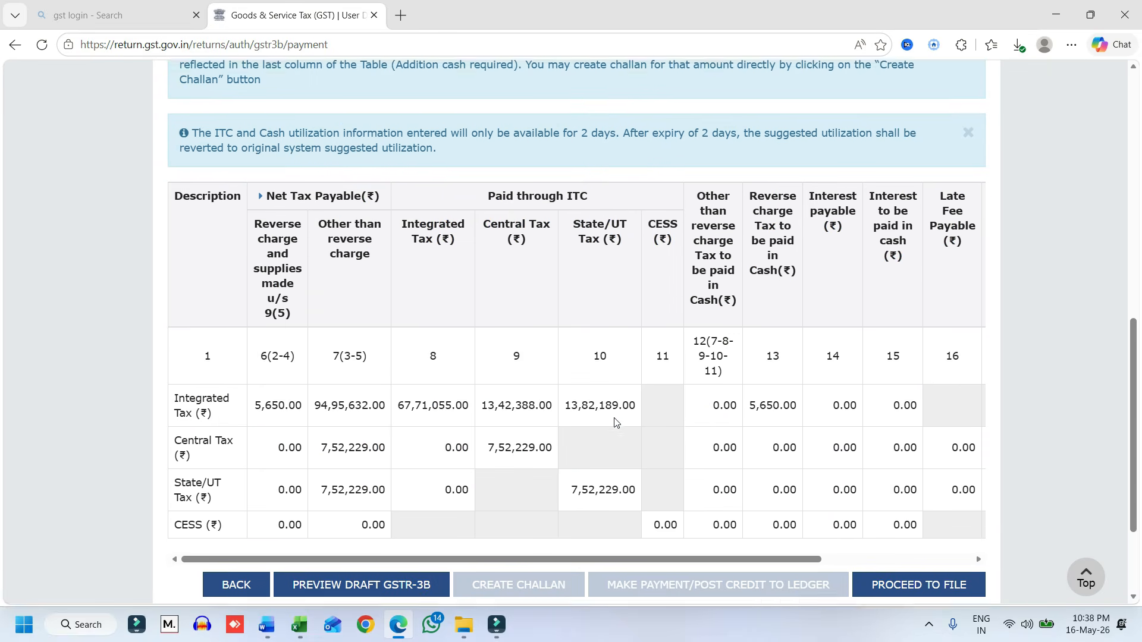
scroll(614, 423, "down", 2)
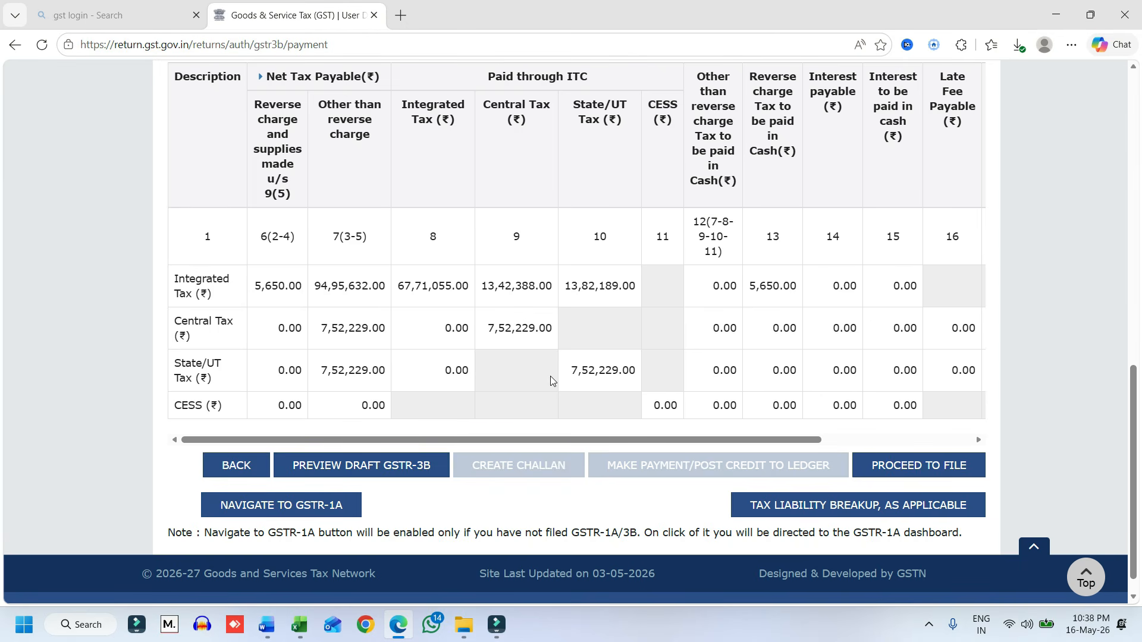
scroll(550, 381, "down", 1)
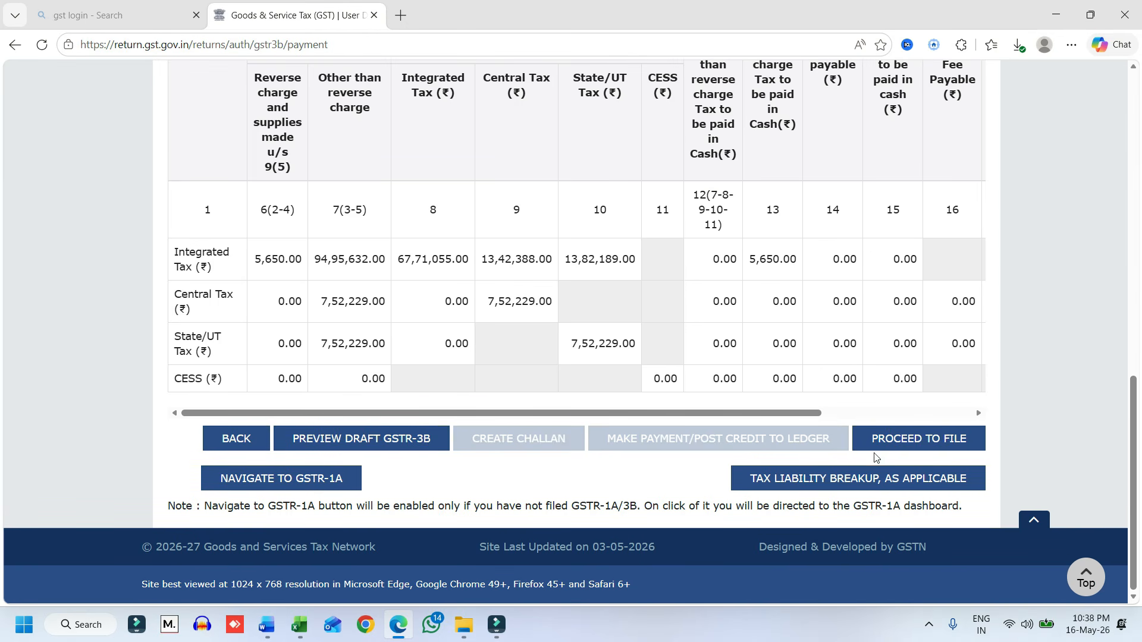
left_click(919, 439)
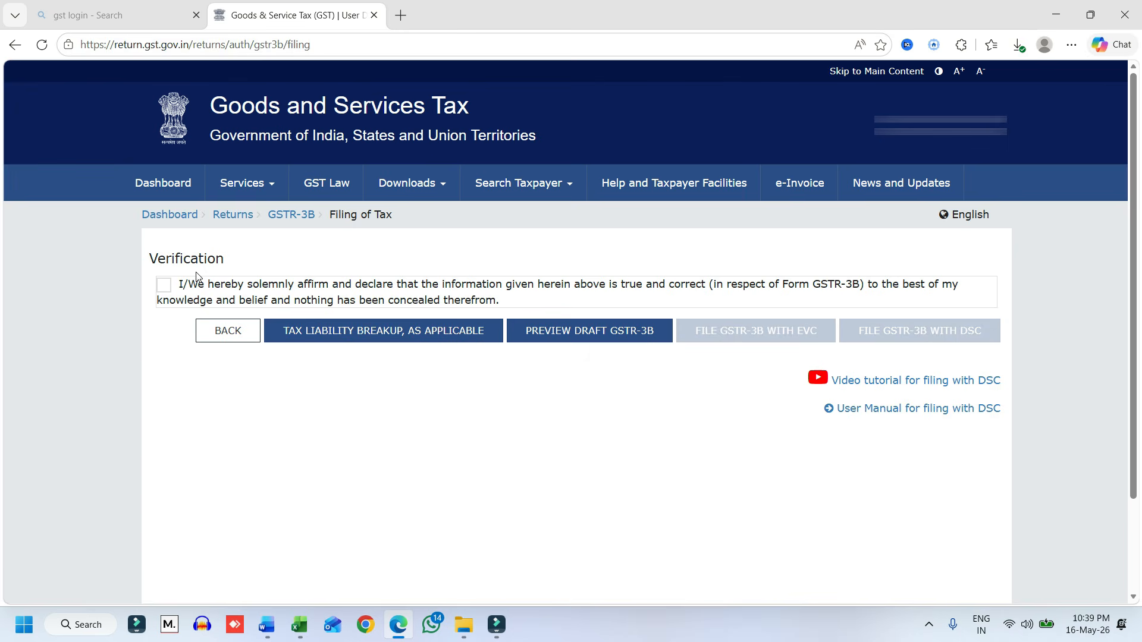
Step: Accept the verification declaration for the authorised signatory and file GSTR-3B with EVC, verifying the one-time password
left_click(165, 286)
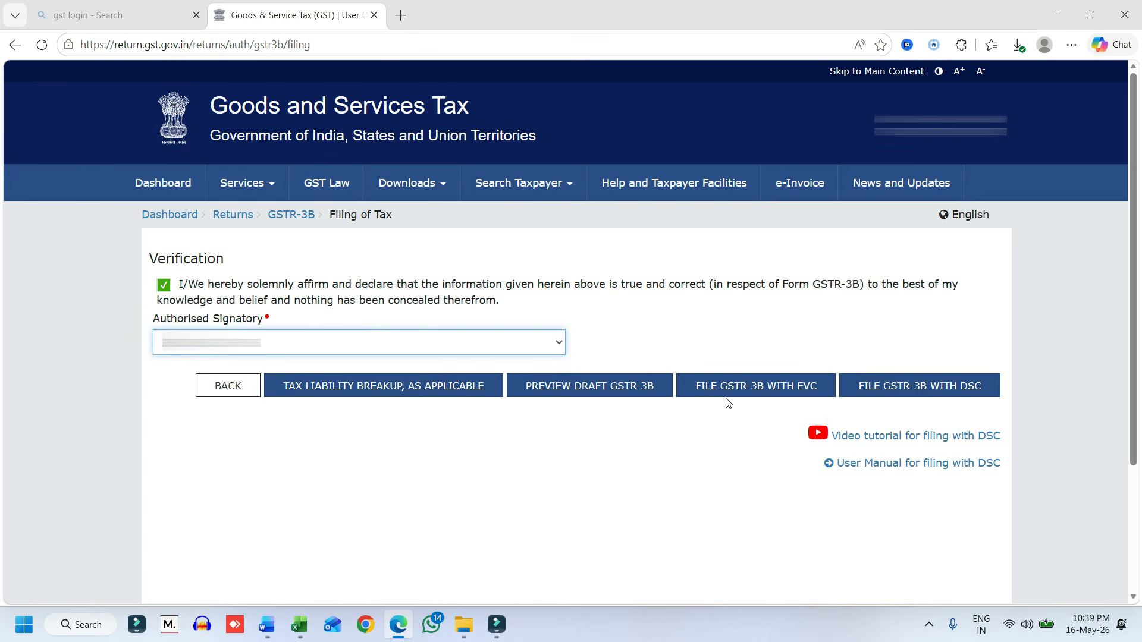
left_click(798, 395)
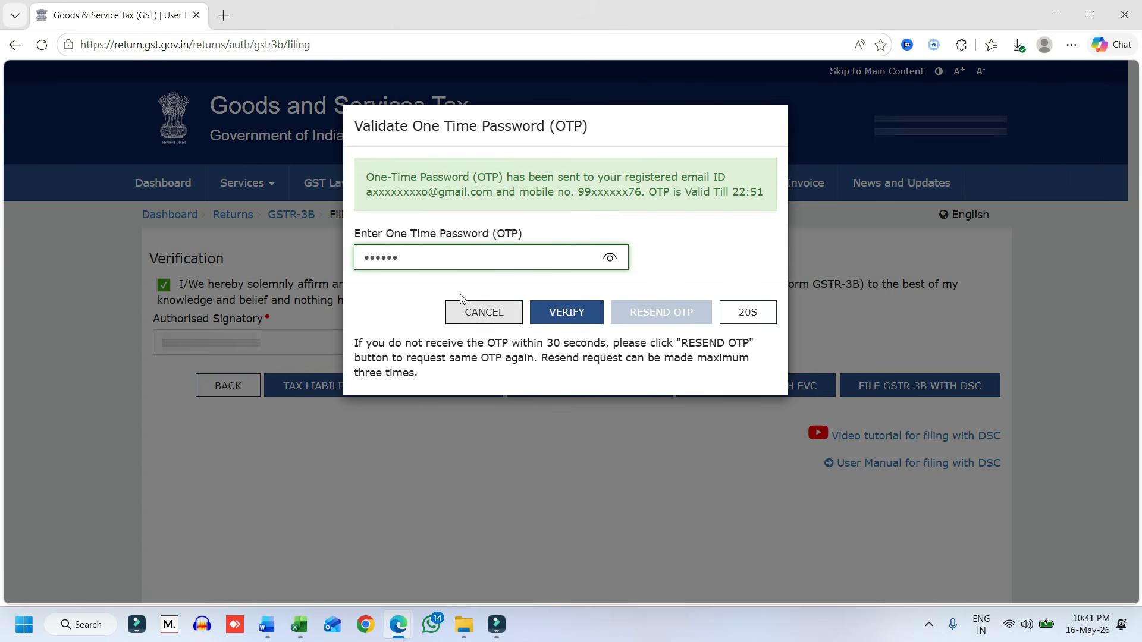
left_click(561, 312)
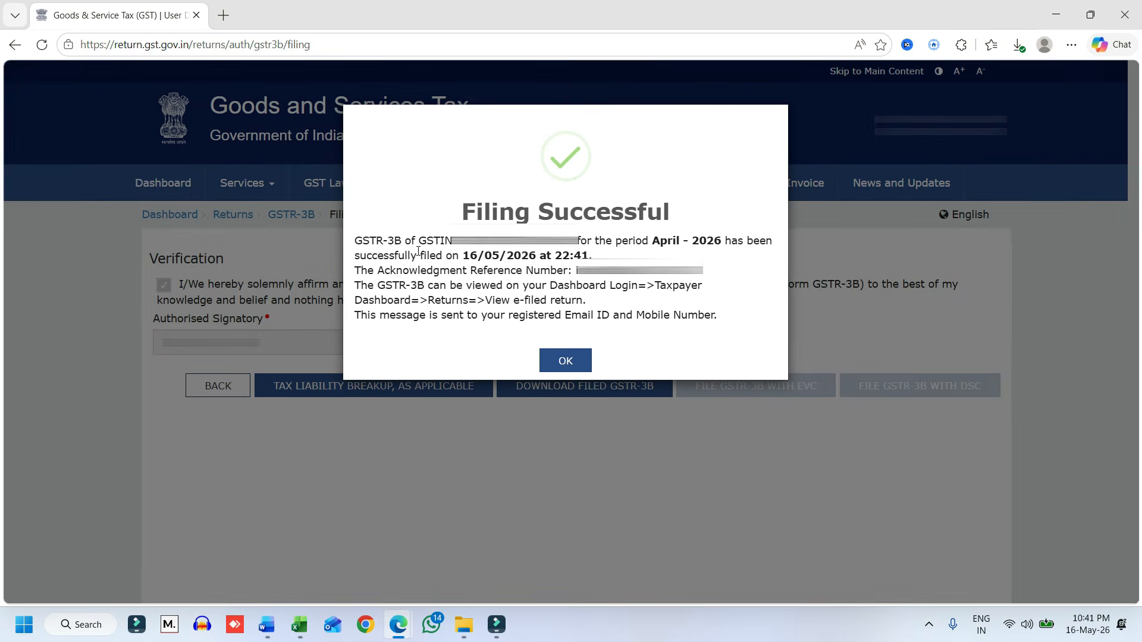